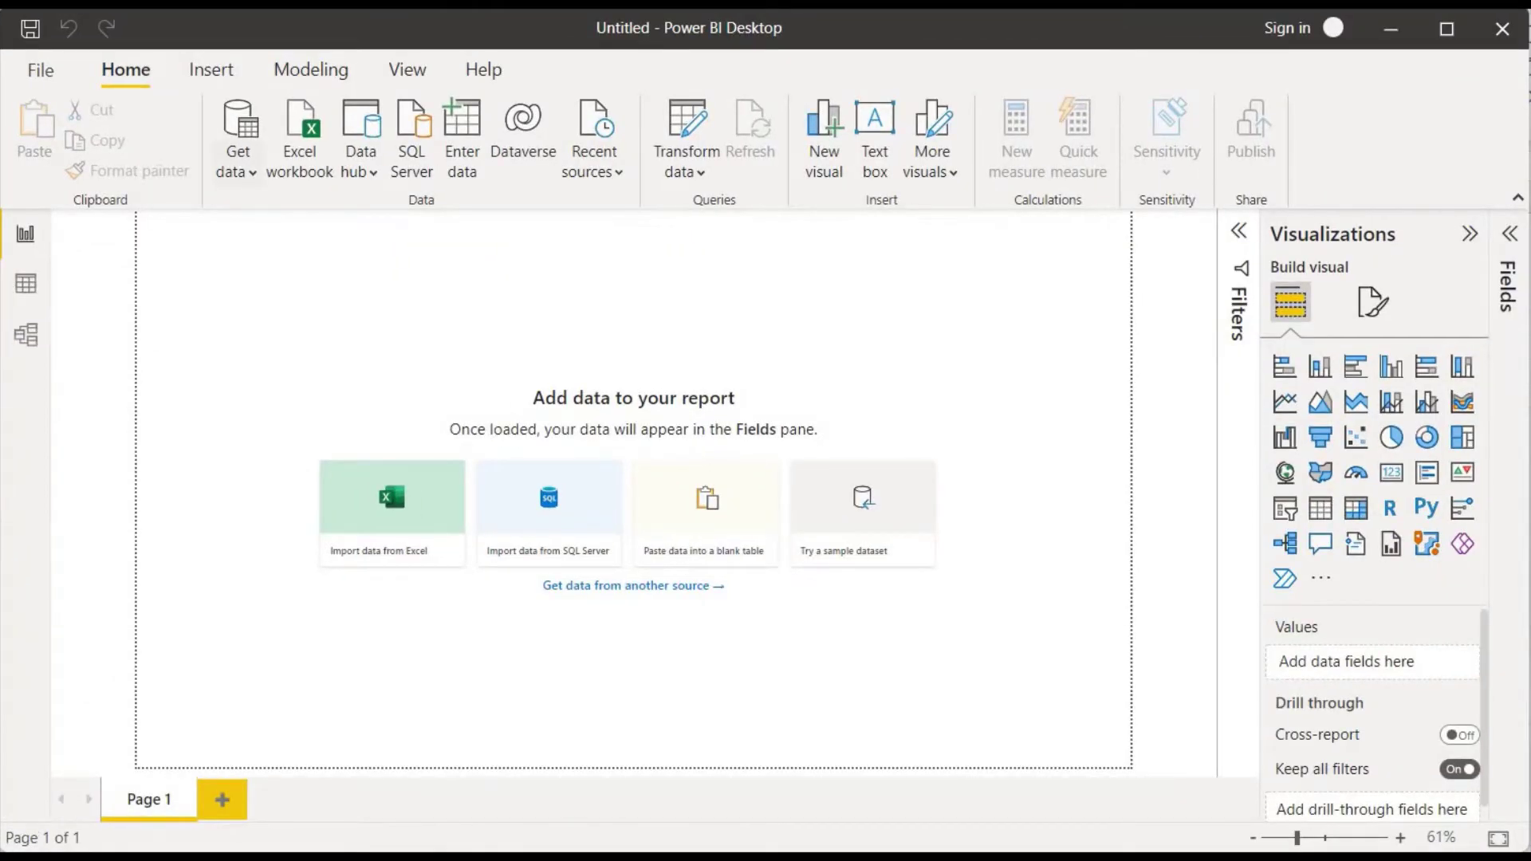
Import Sheet1 from the Excel workbook 21.xlsx into the report.
click(238, 171)
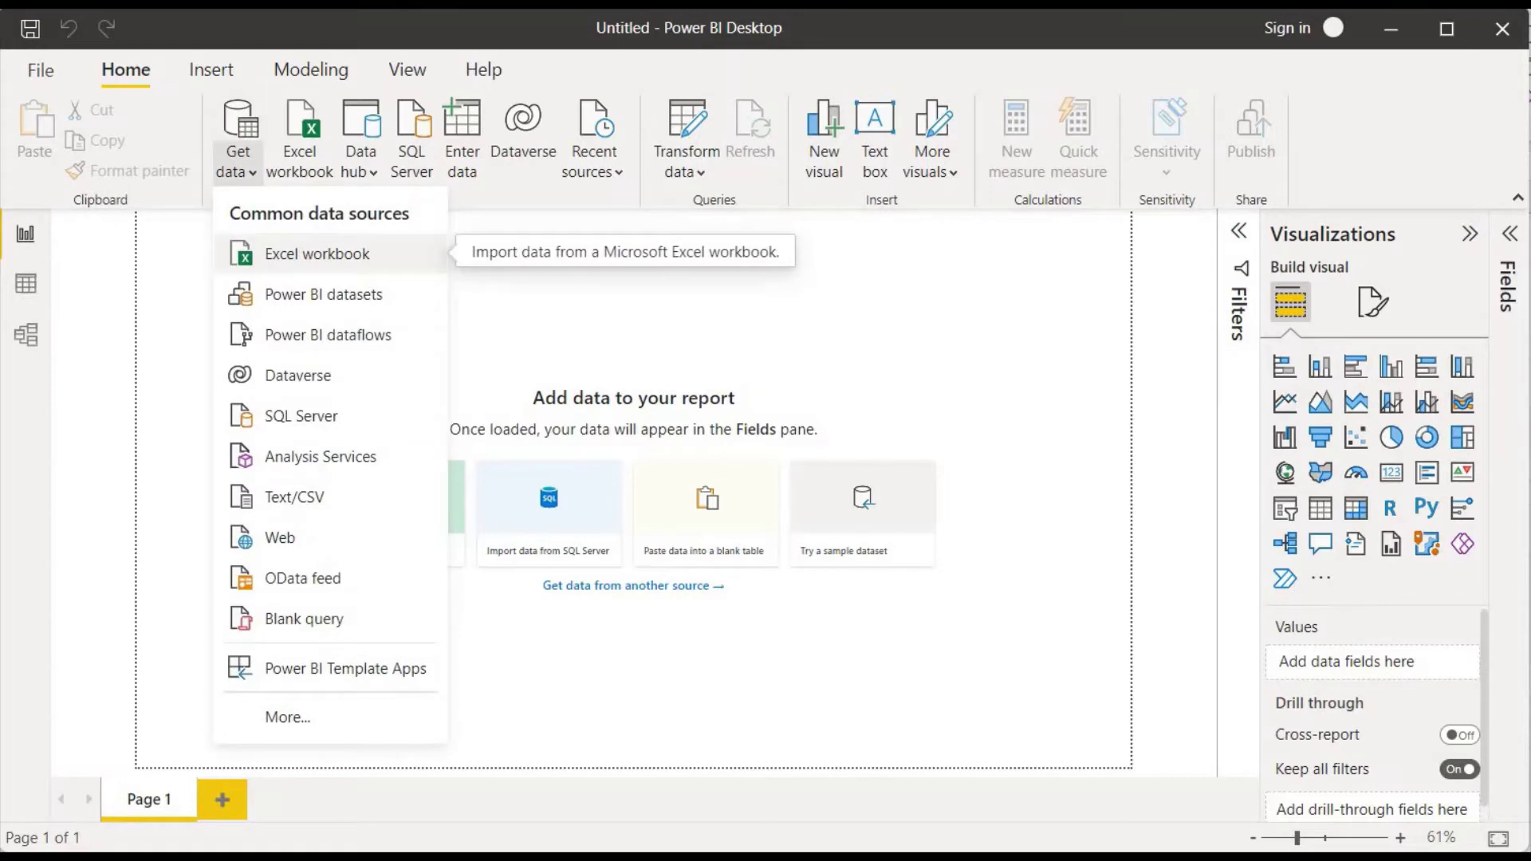
click(310, 255)
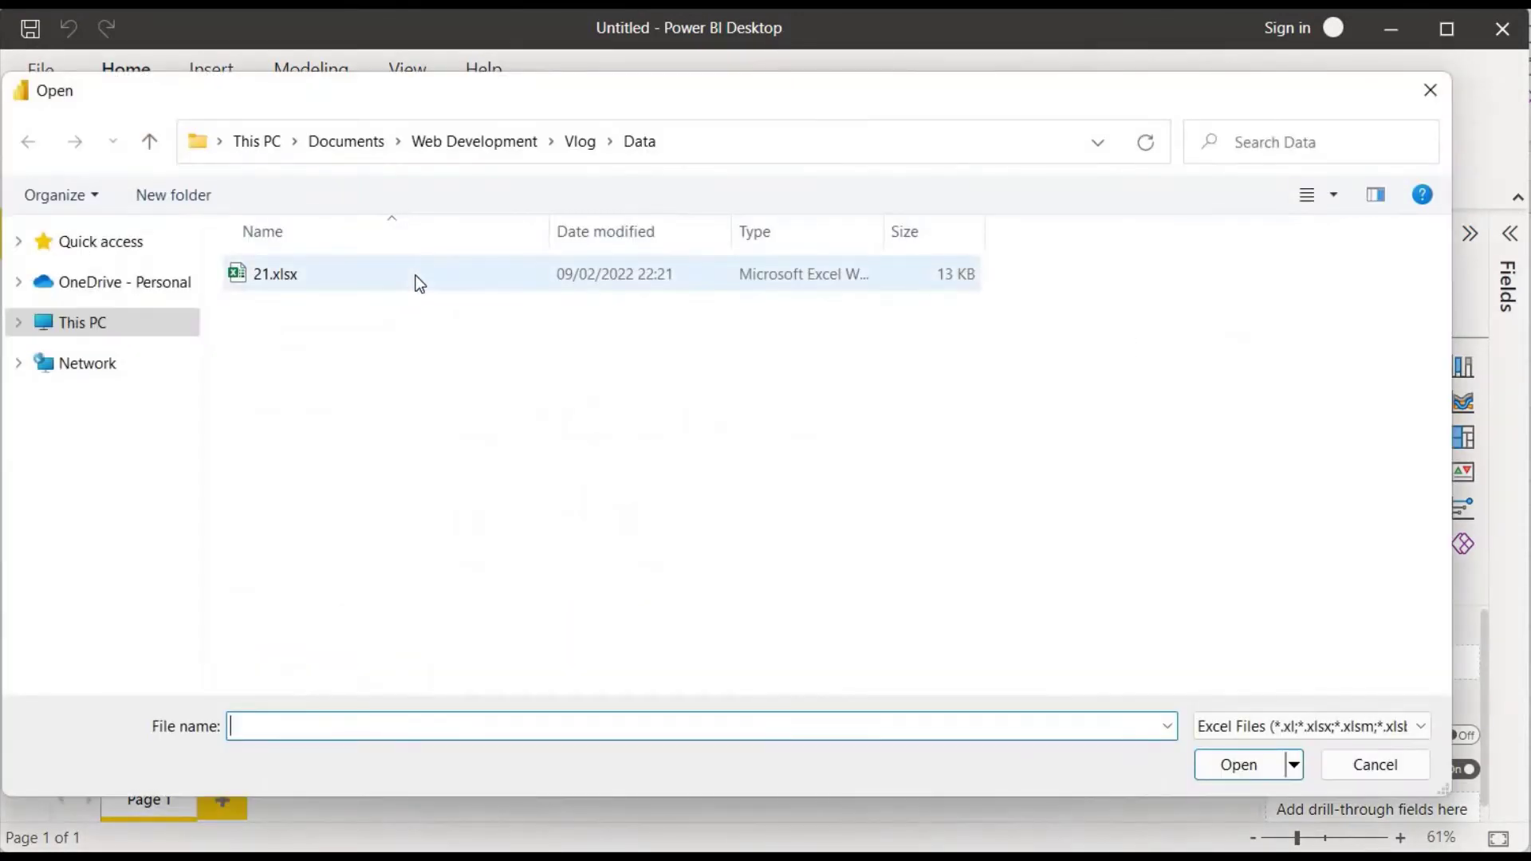
click(414, 275)
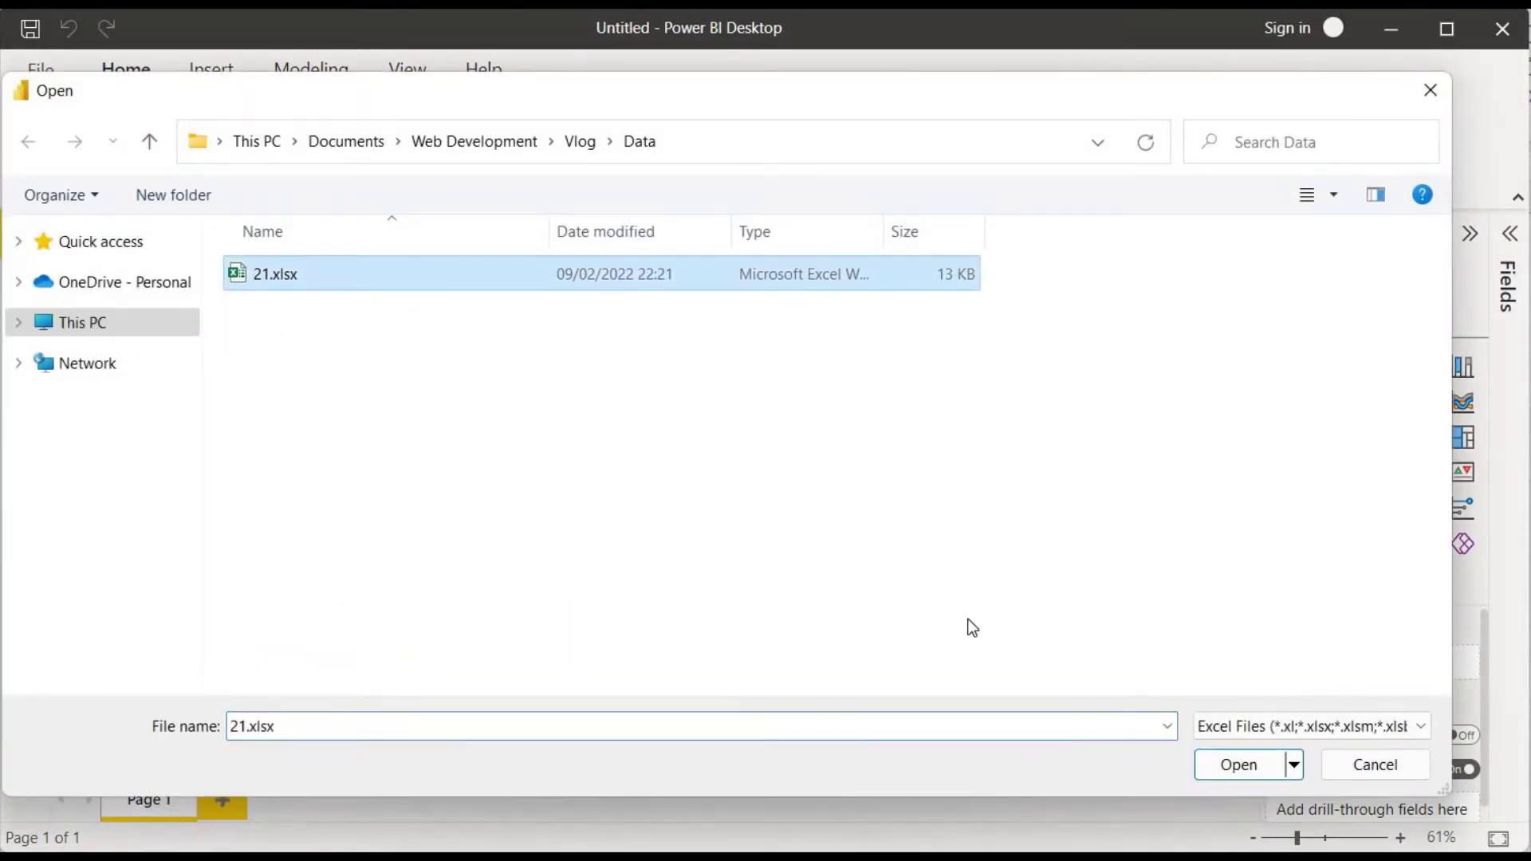
click(1249, 767)
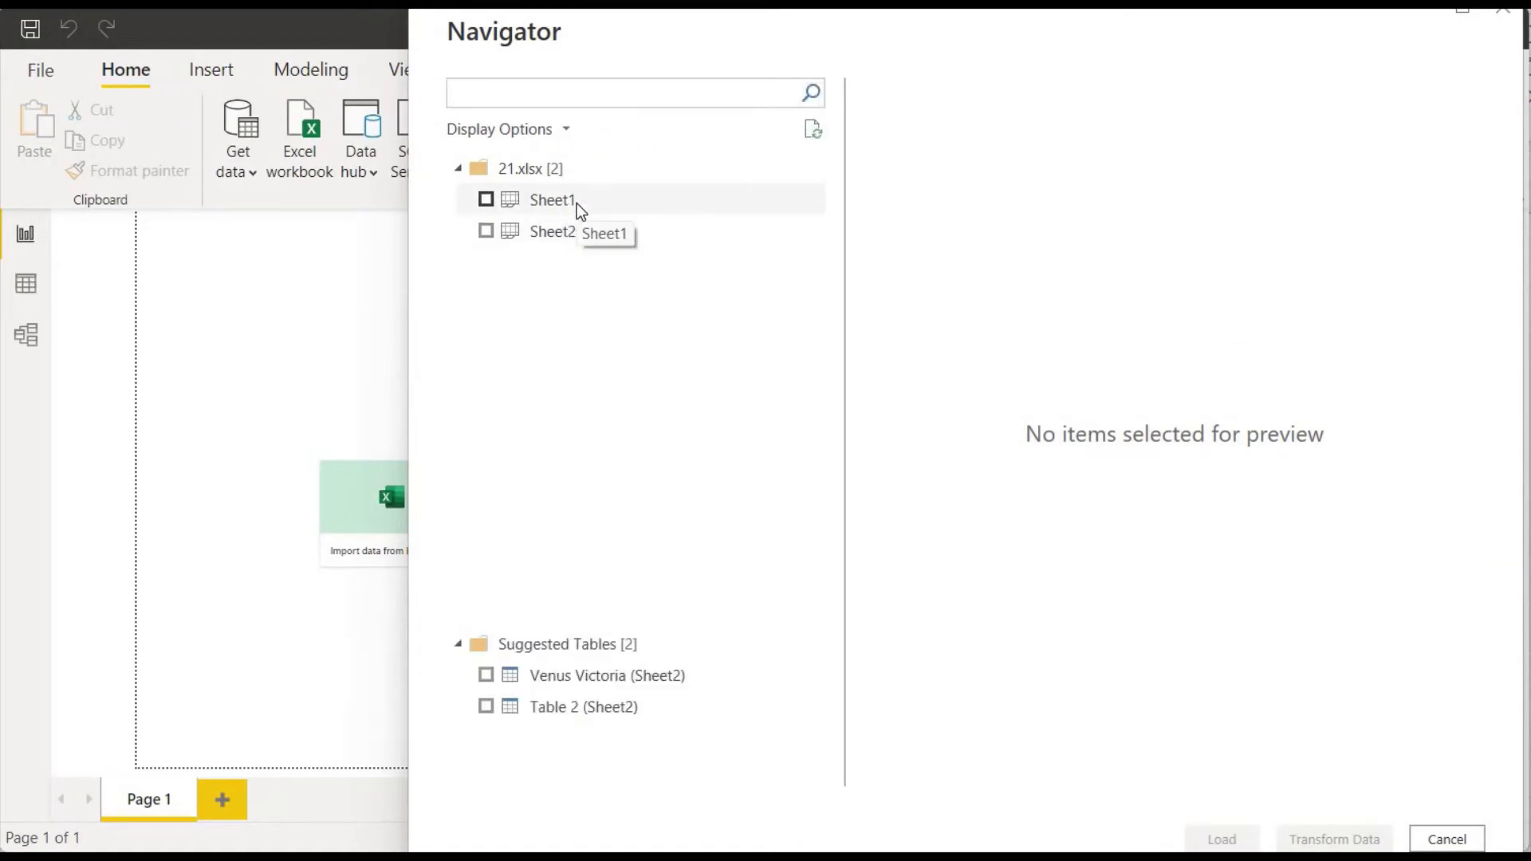
click(486, 200)
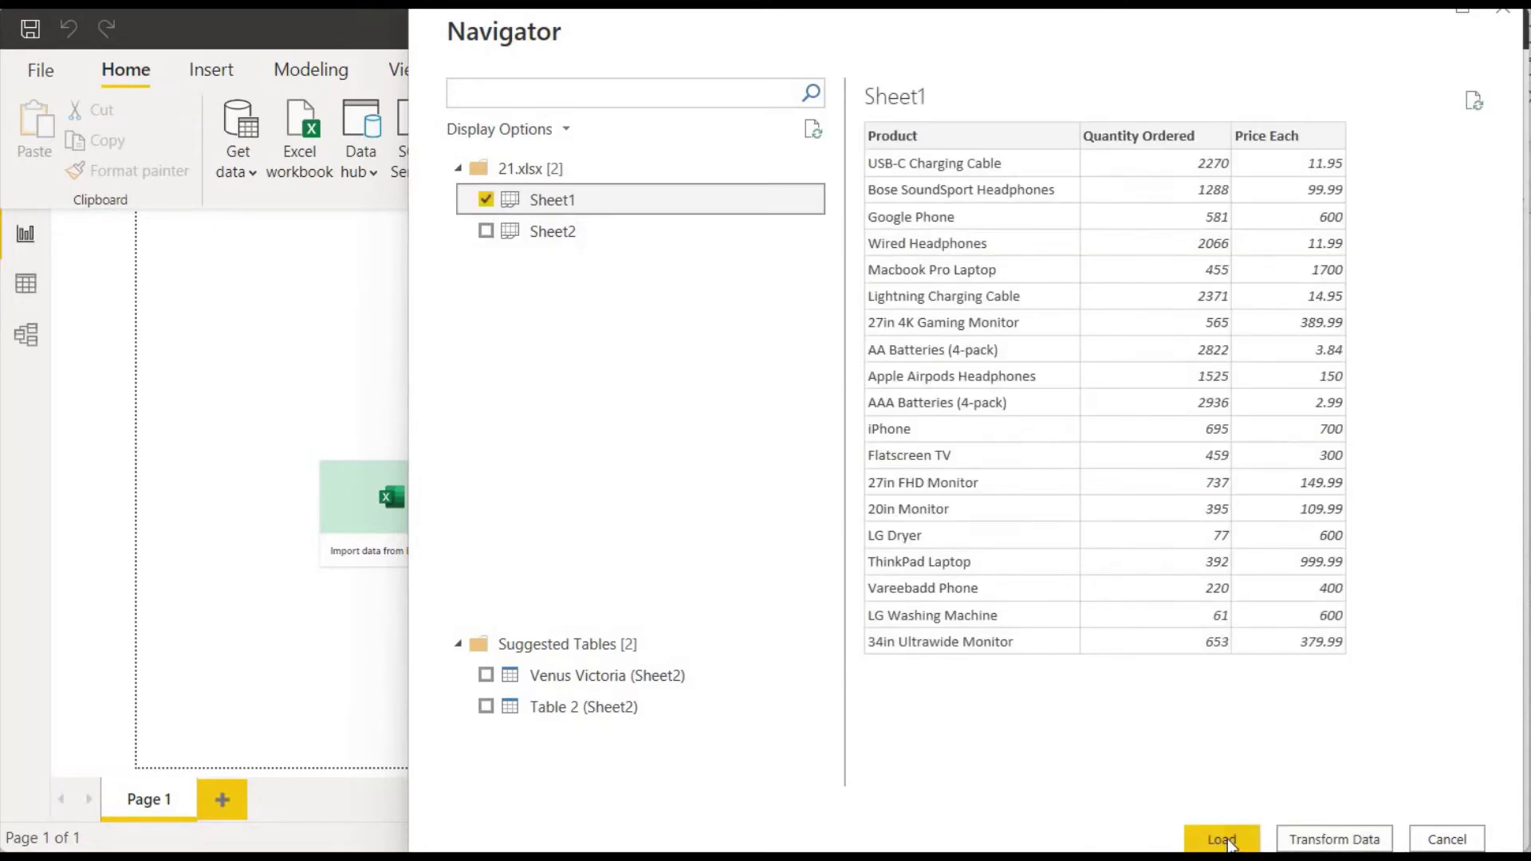
click(1221, 840)
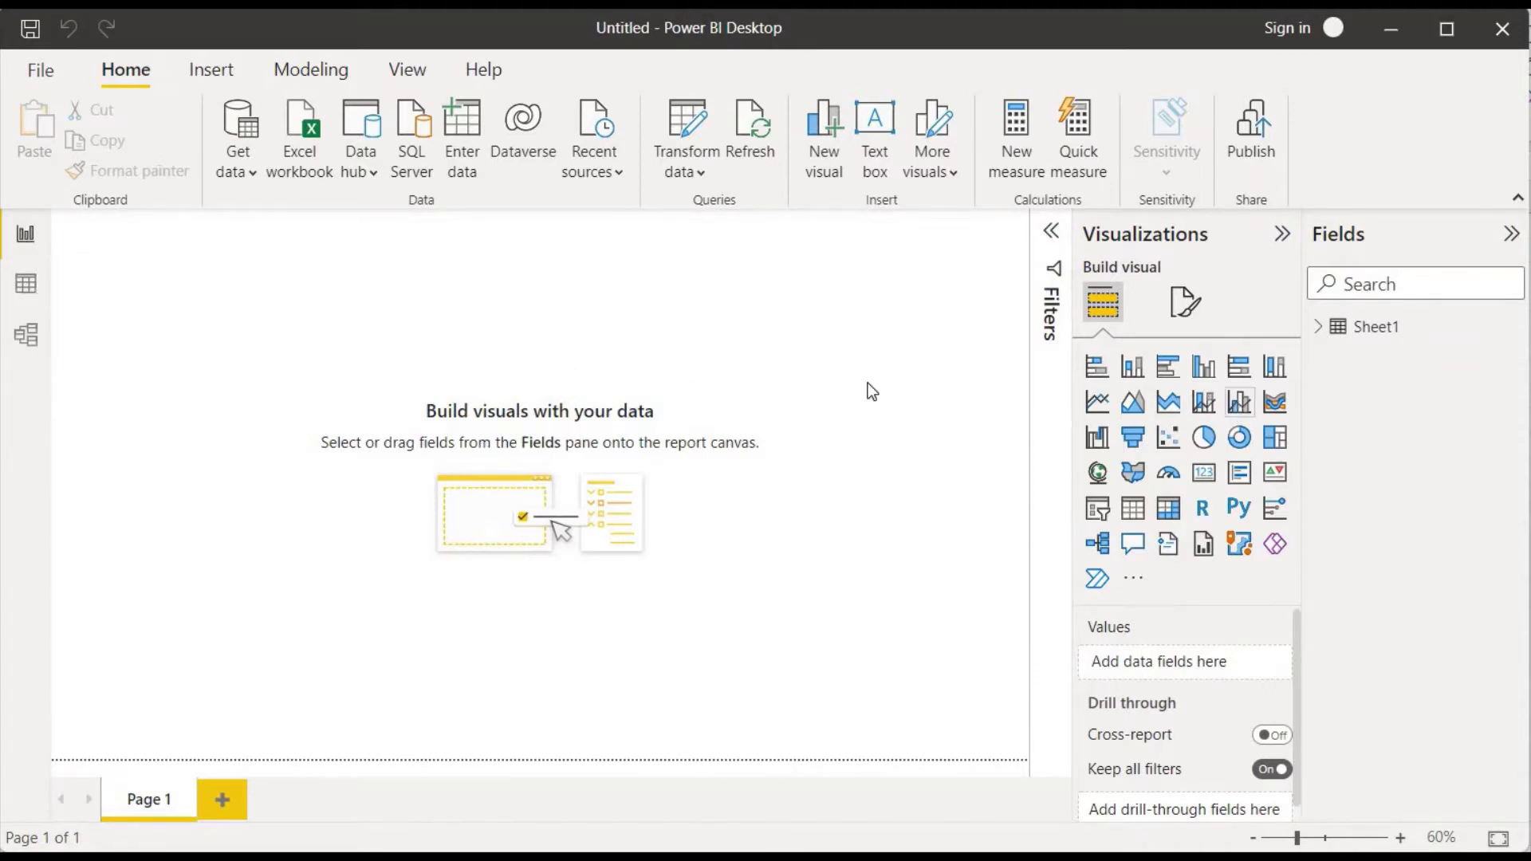
Switch to Data view to see Sheet1's 19 rows of products, quantities and prices.
click(27, 286)
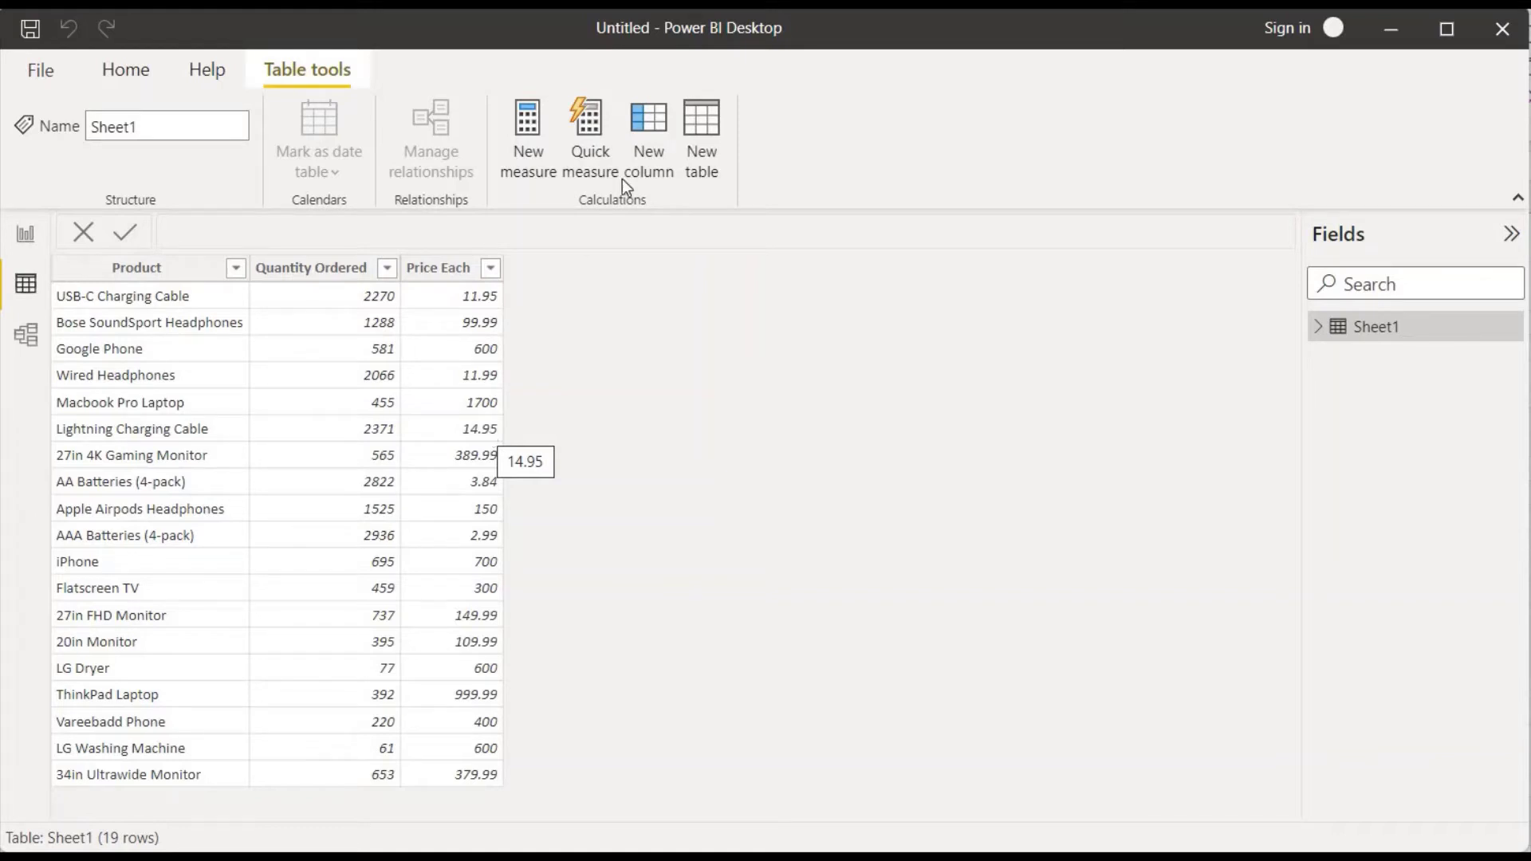
Add a calculated column Price per Unit = FLOOR(Sheet1[Price Each],1) to Sheet1.
click(648, 119)
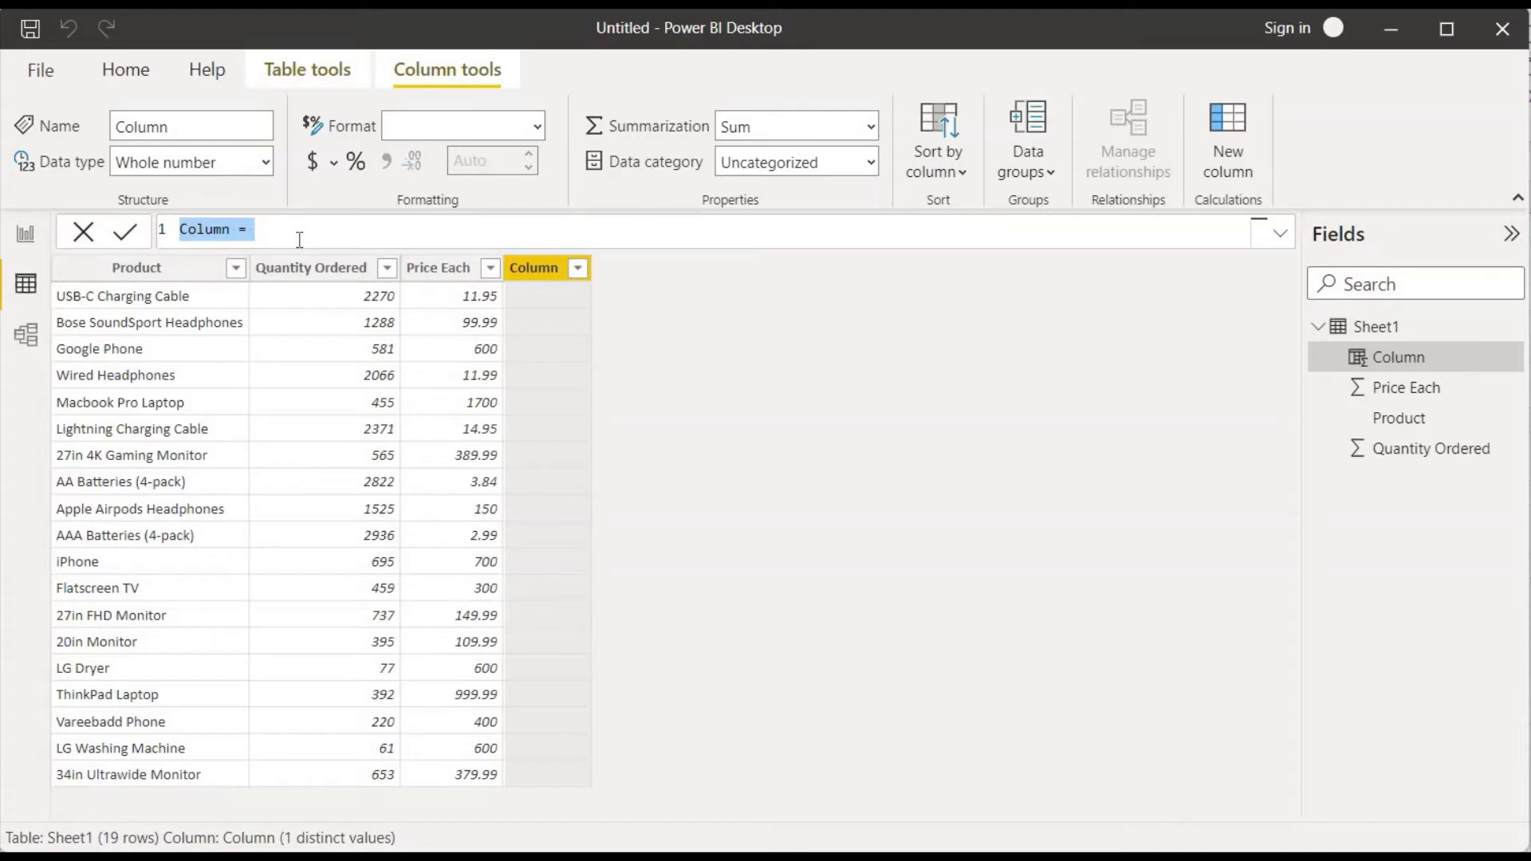
text(Pric)
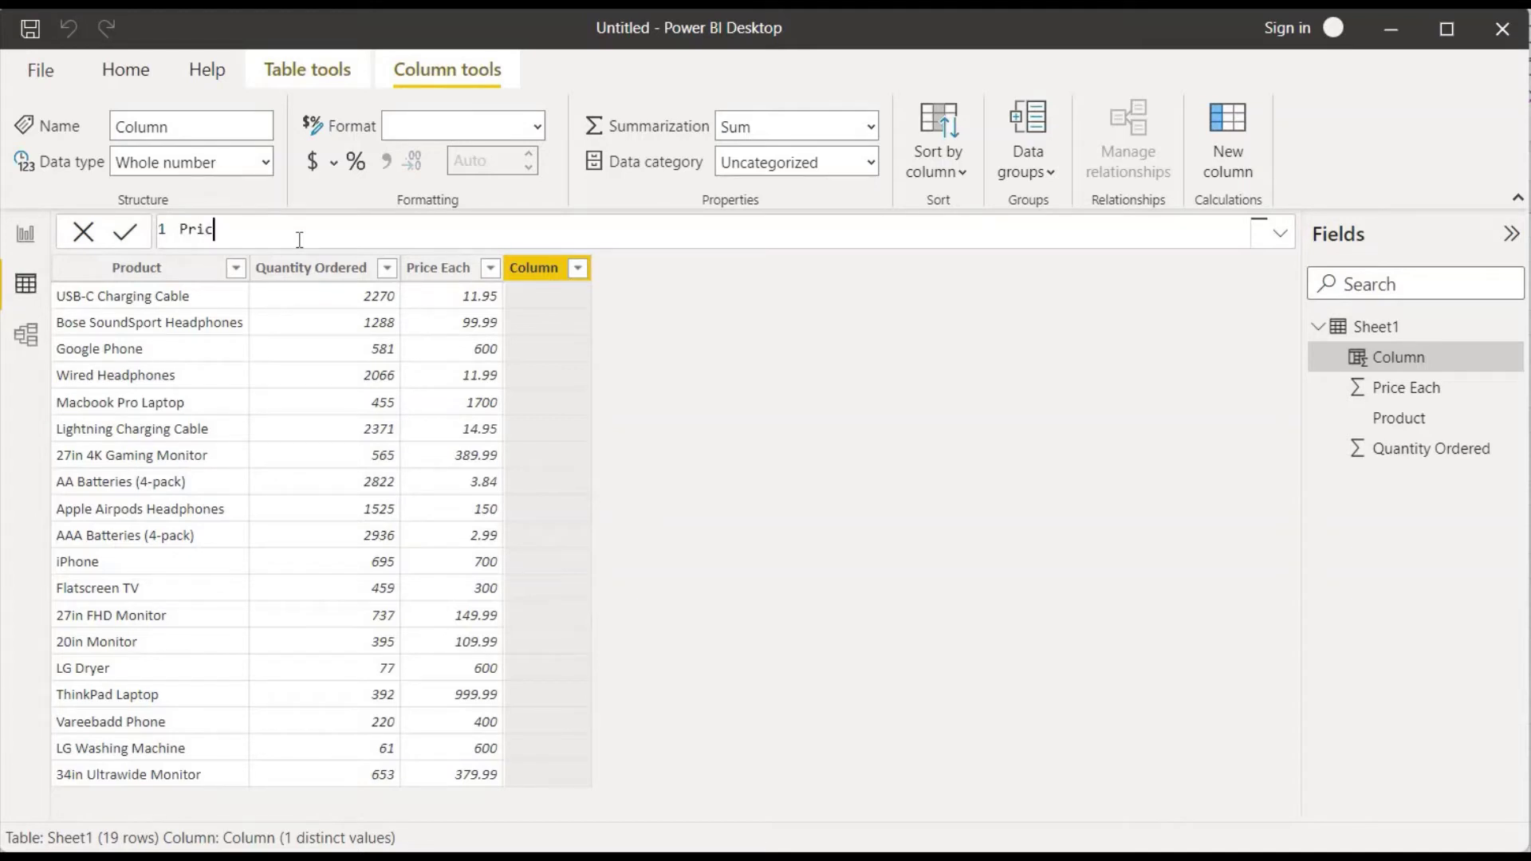
text(e per Unit =)
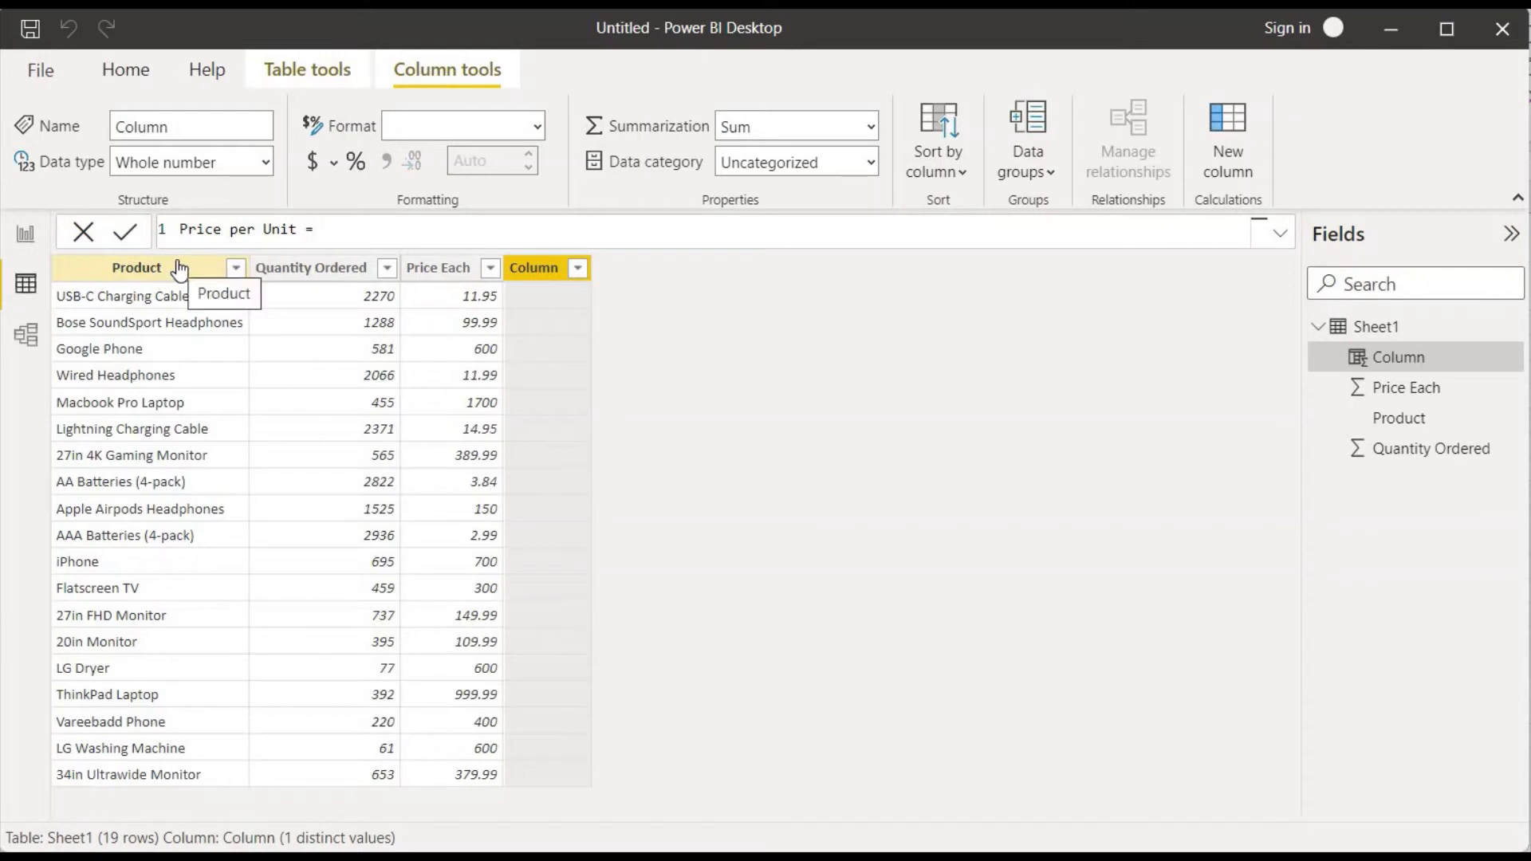
key(shift+Return)
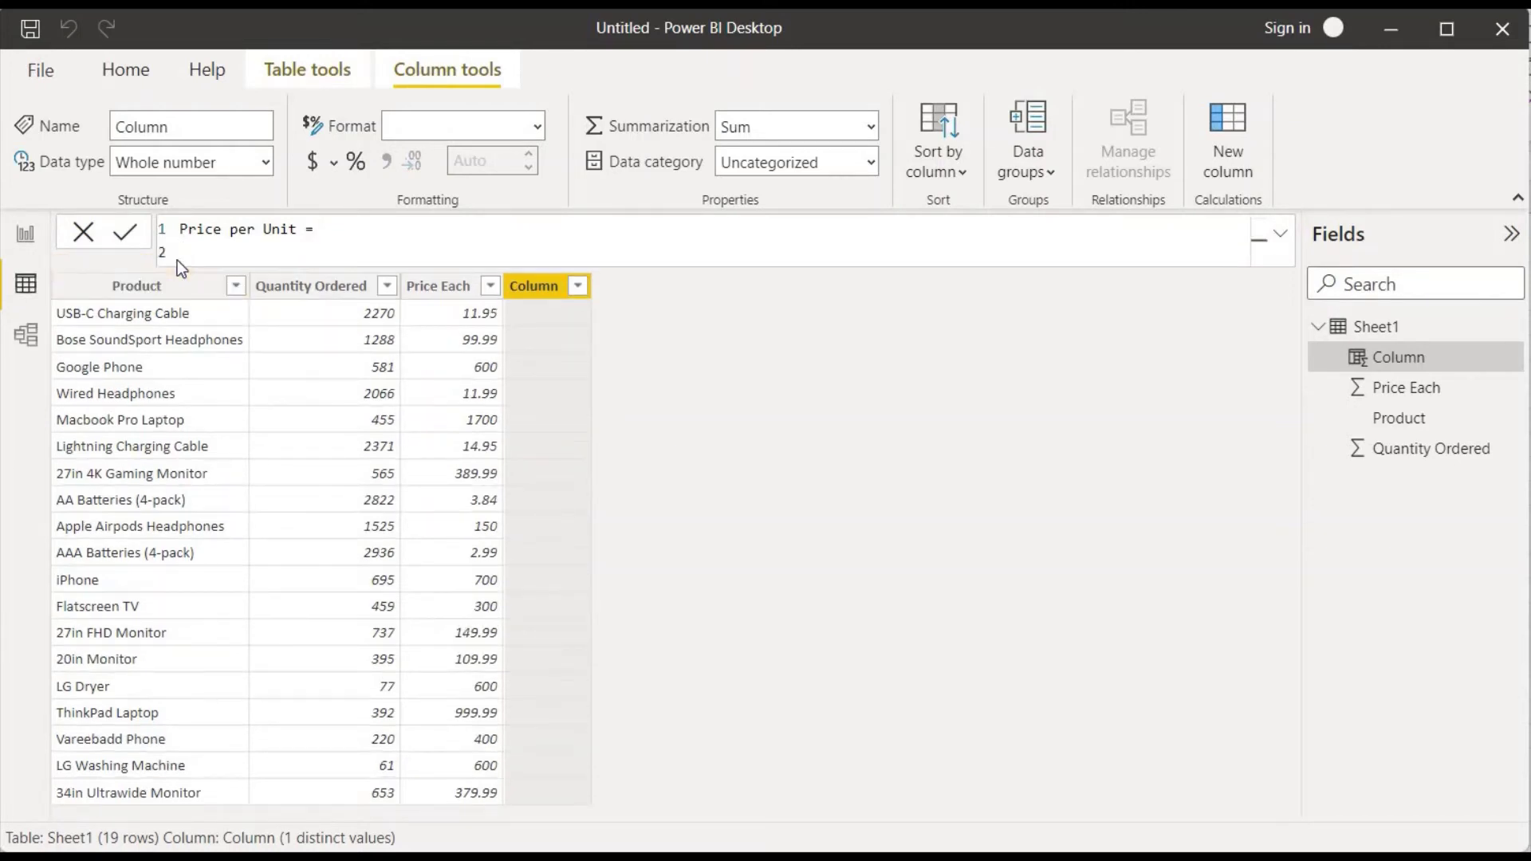
text(f)
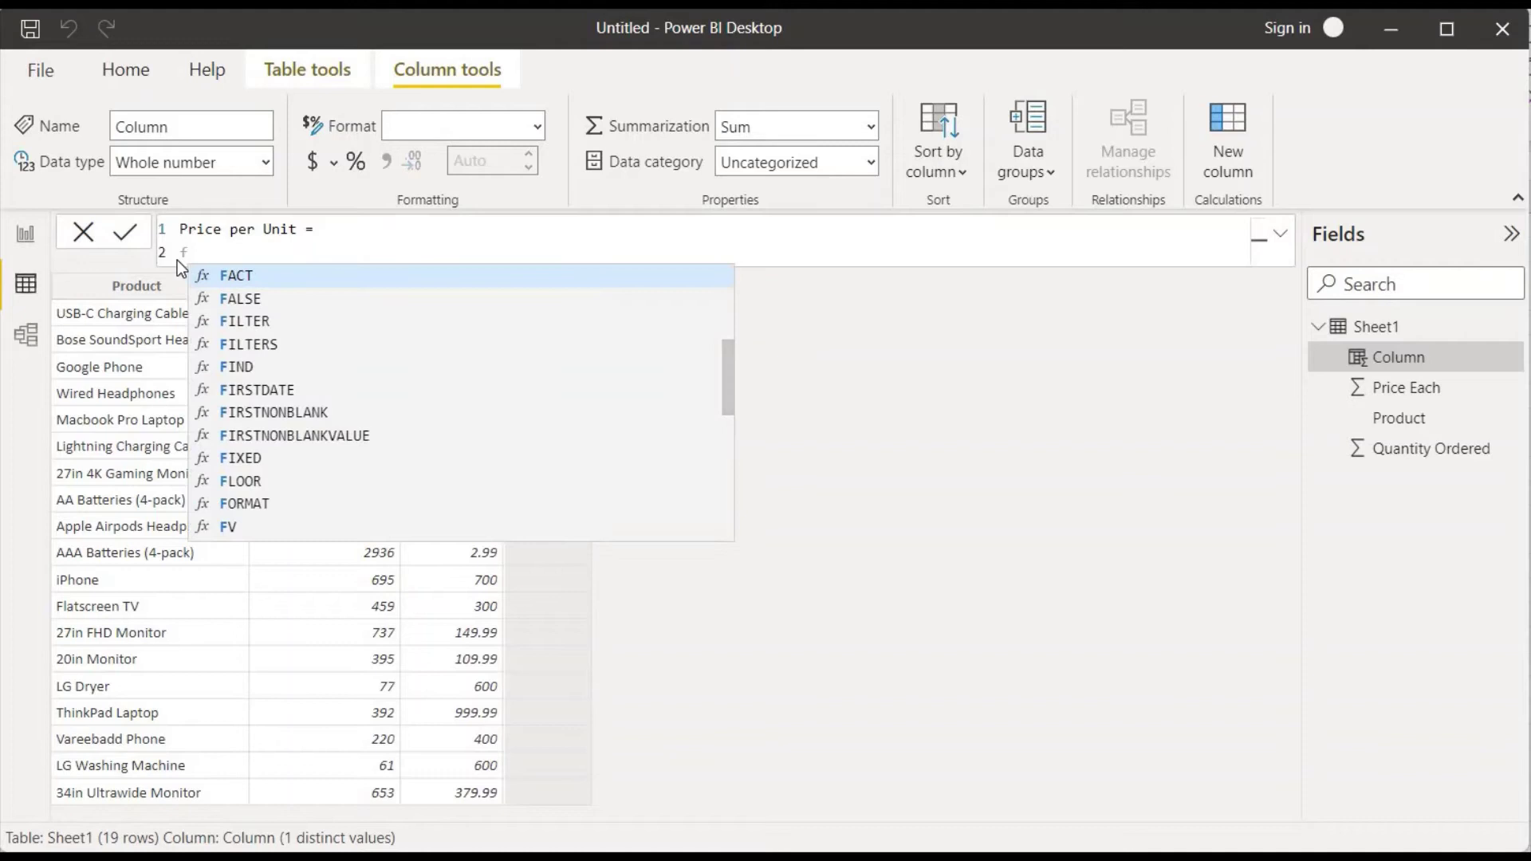
text(loor)
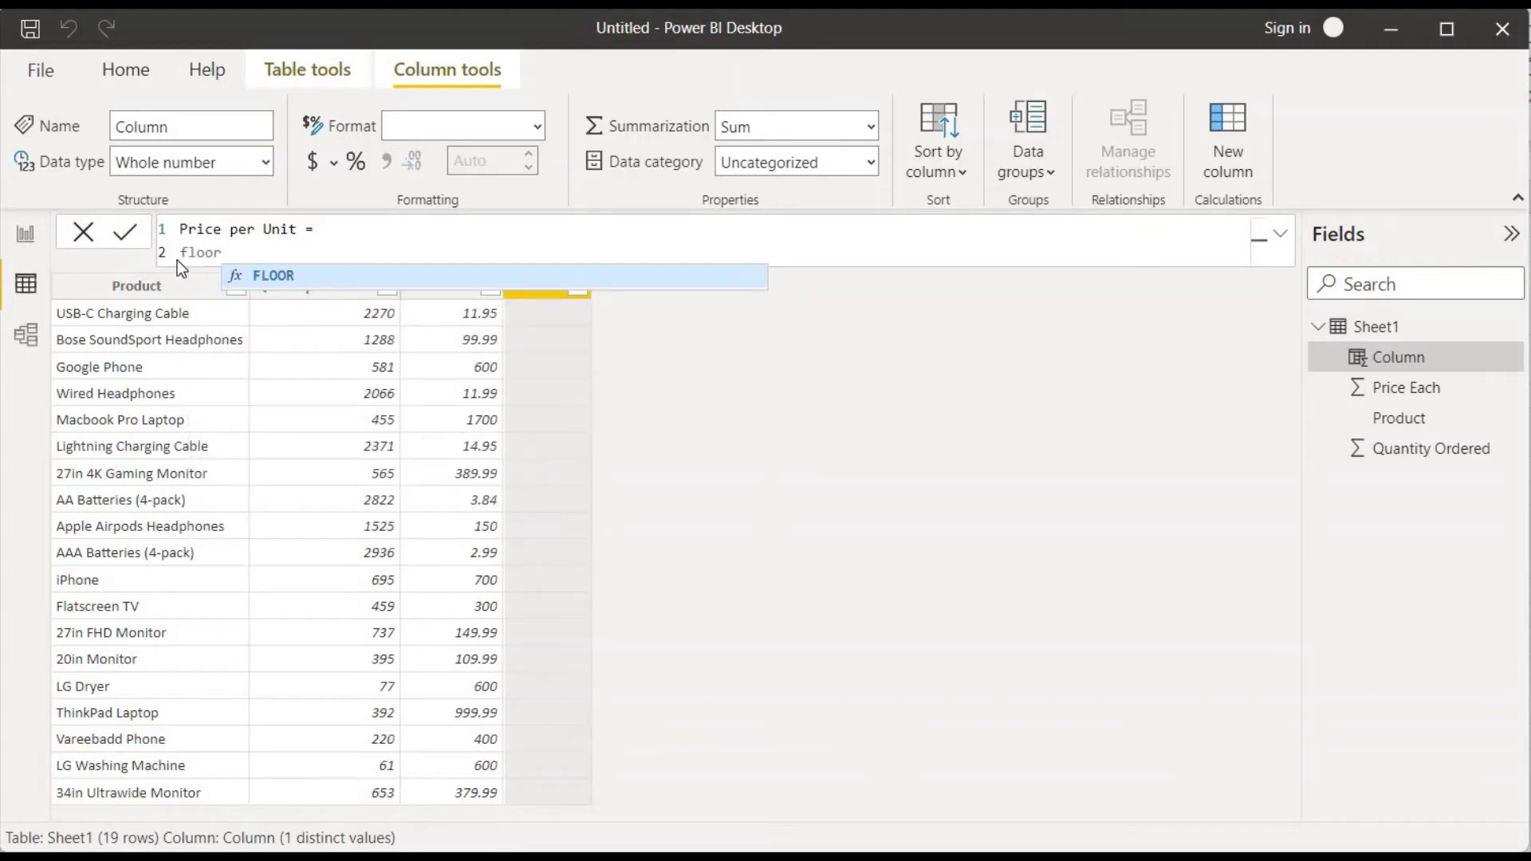
key(Tab)
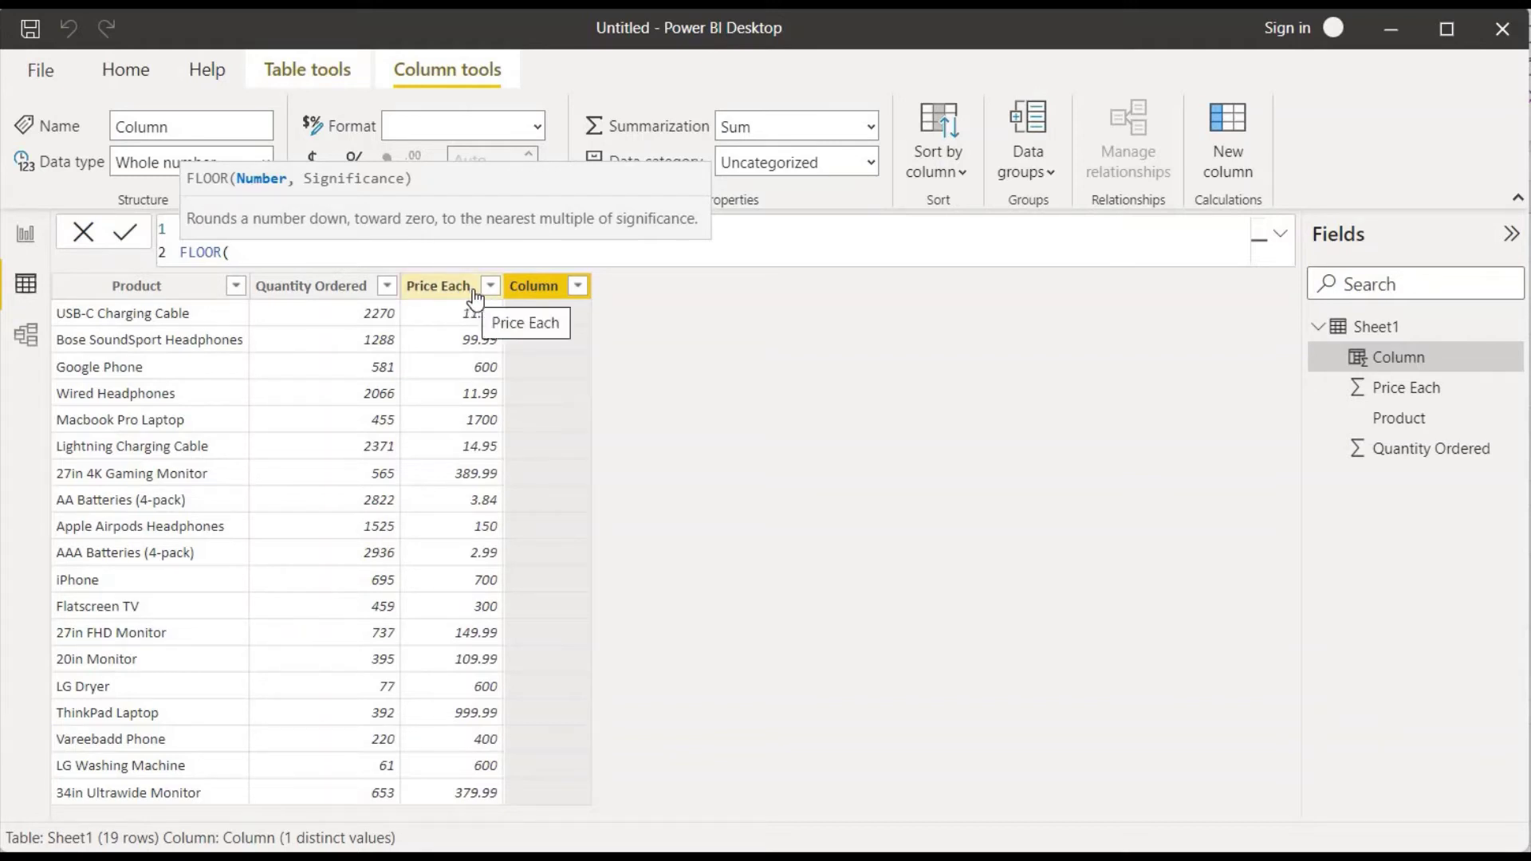
text(price)
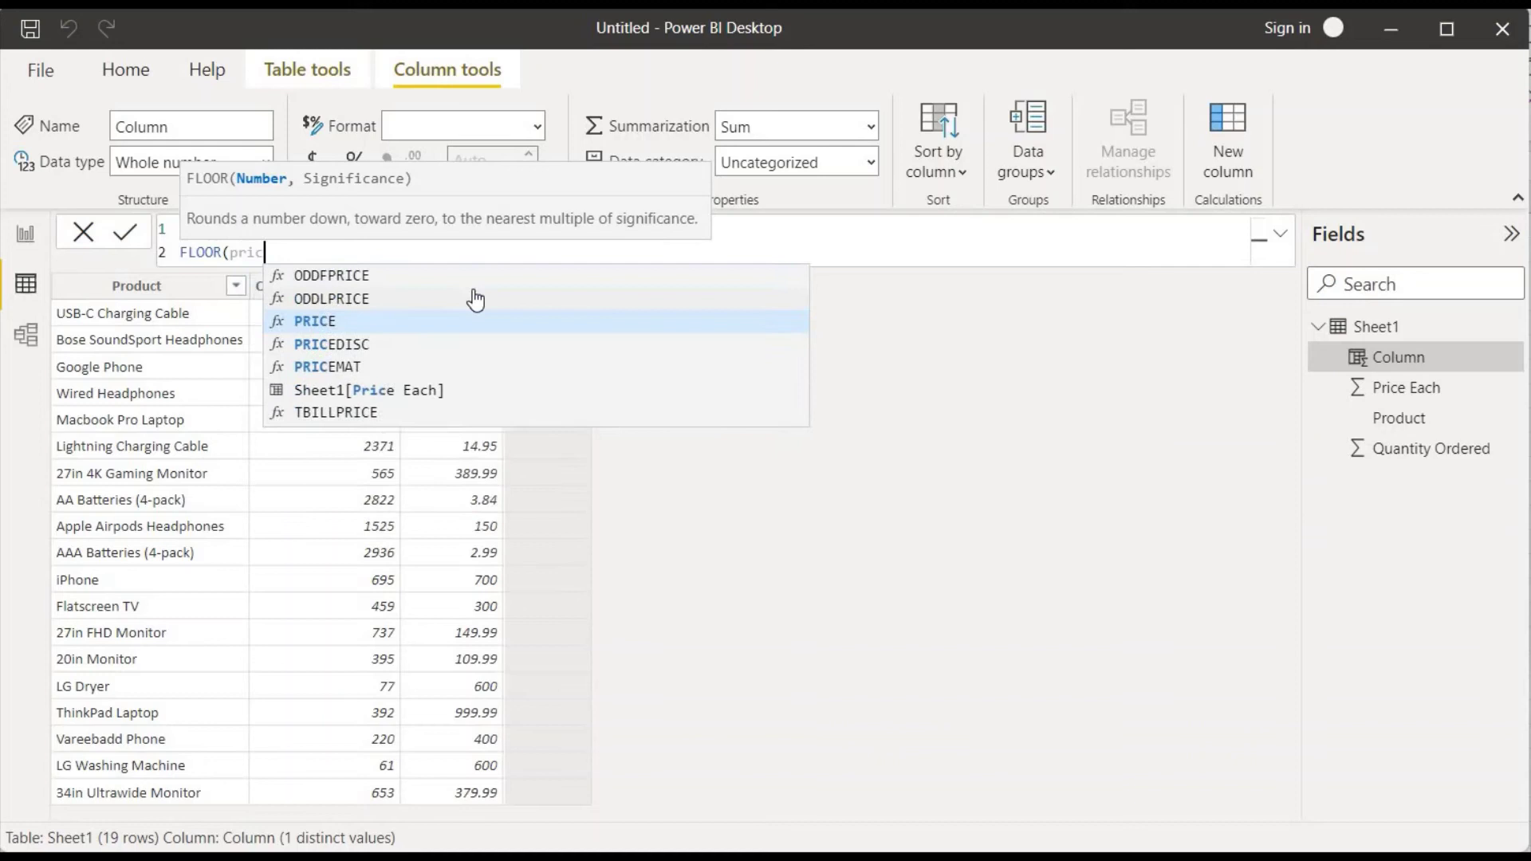
click(453, 389)
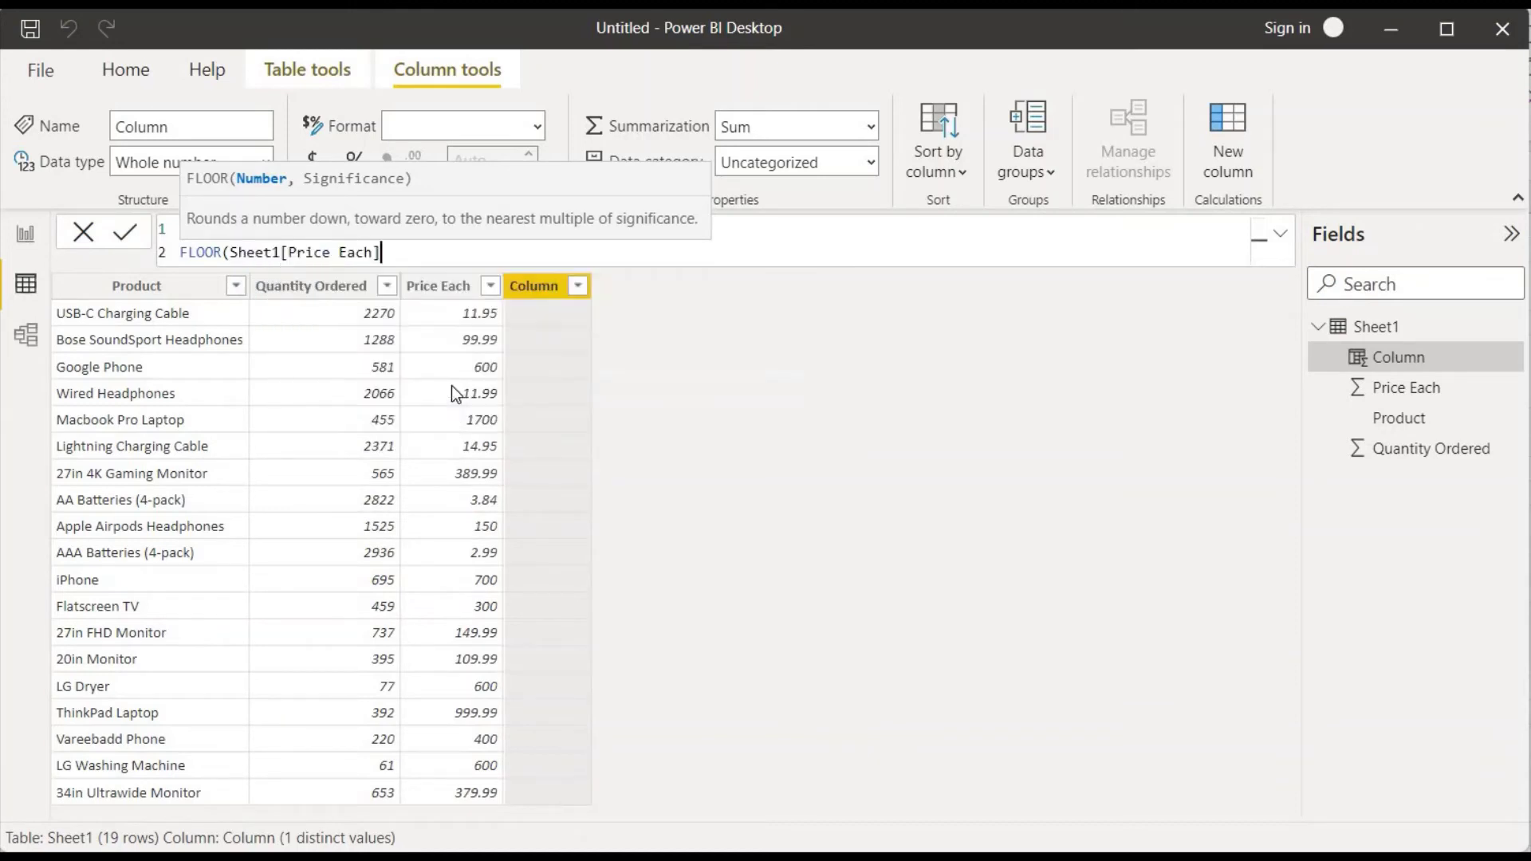
text(,)
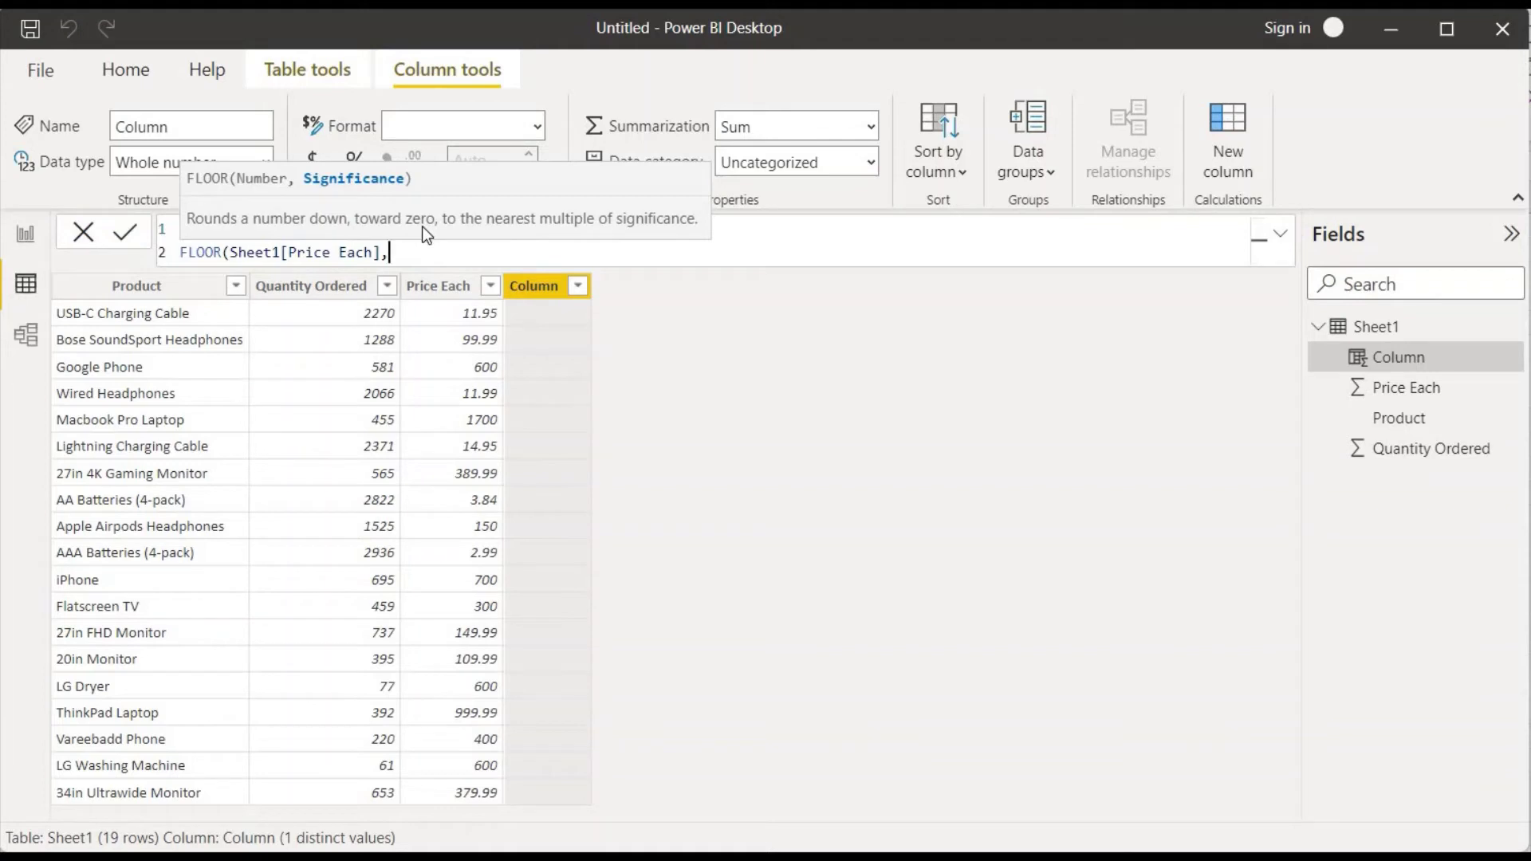
text(1))
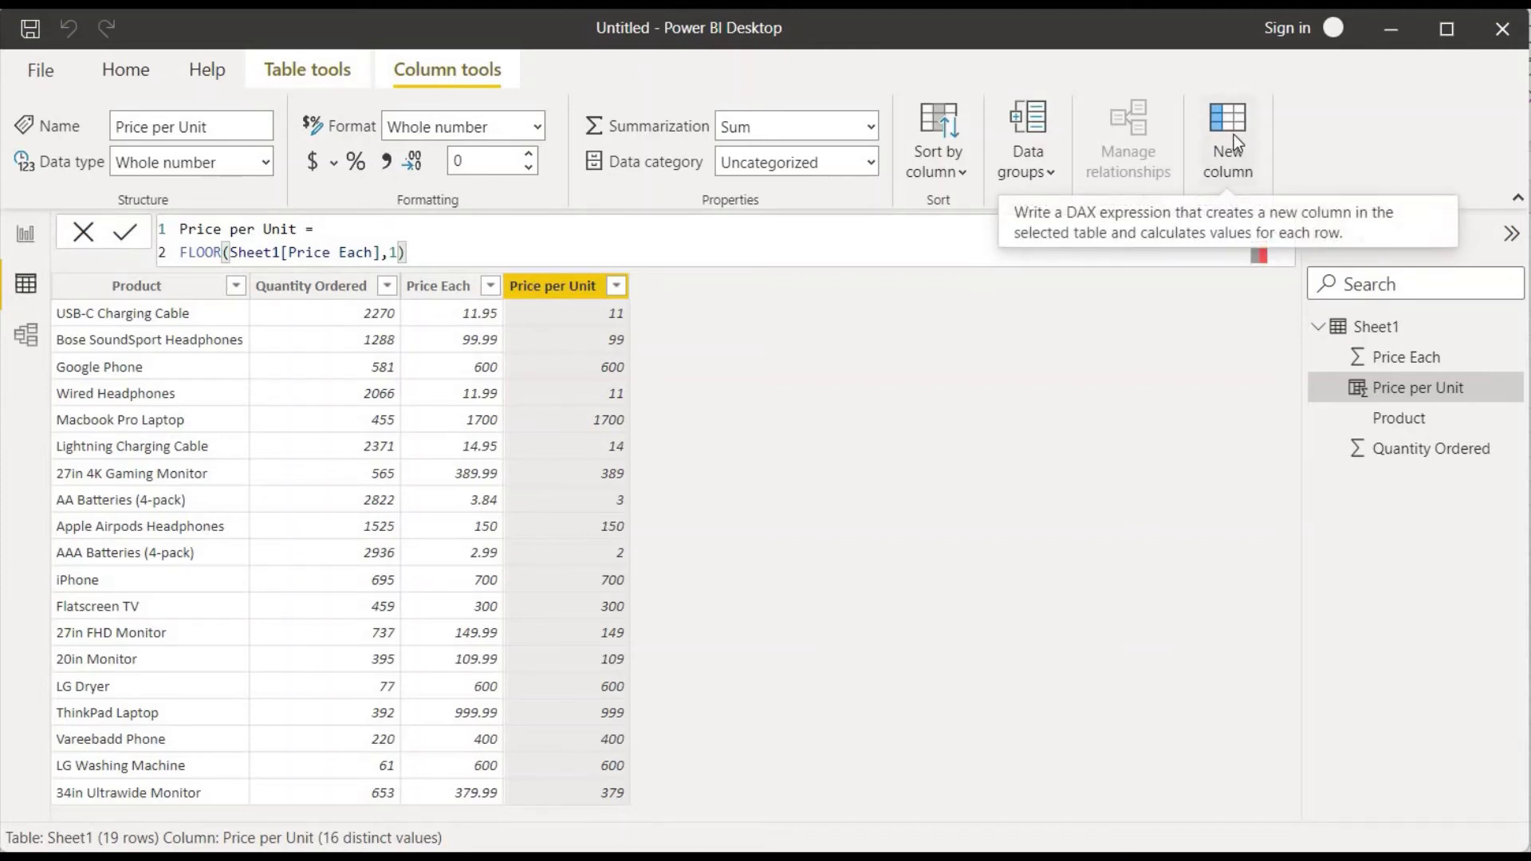
Create a second new column named 'Price per unit (RoundDown)'.
click(1233, 133)
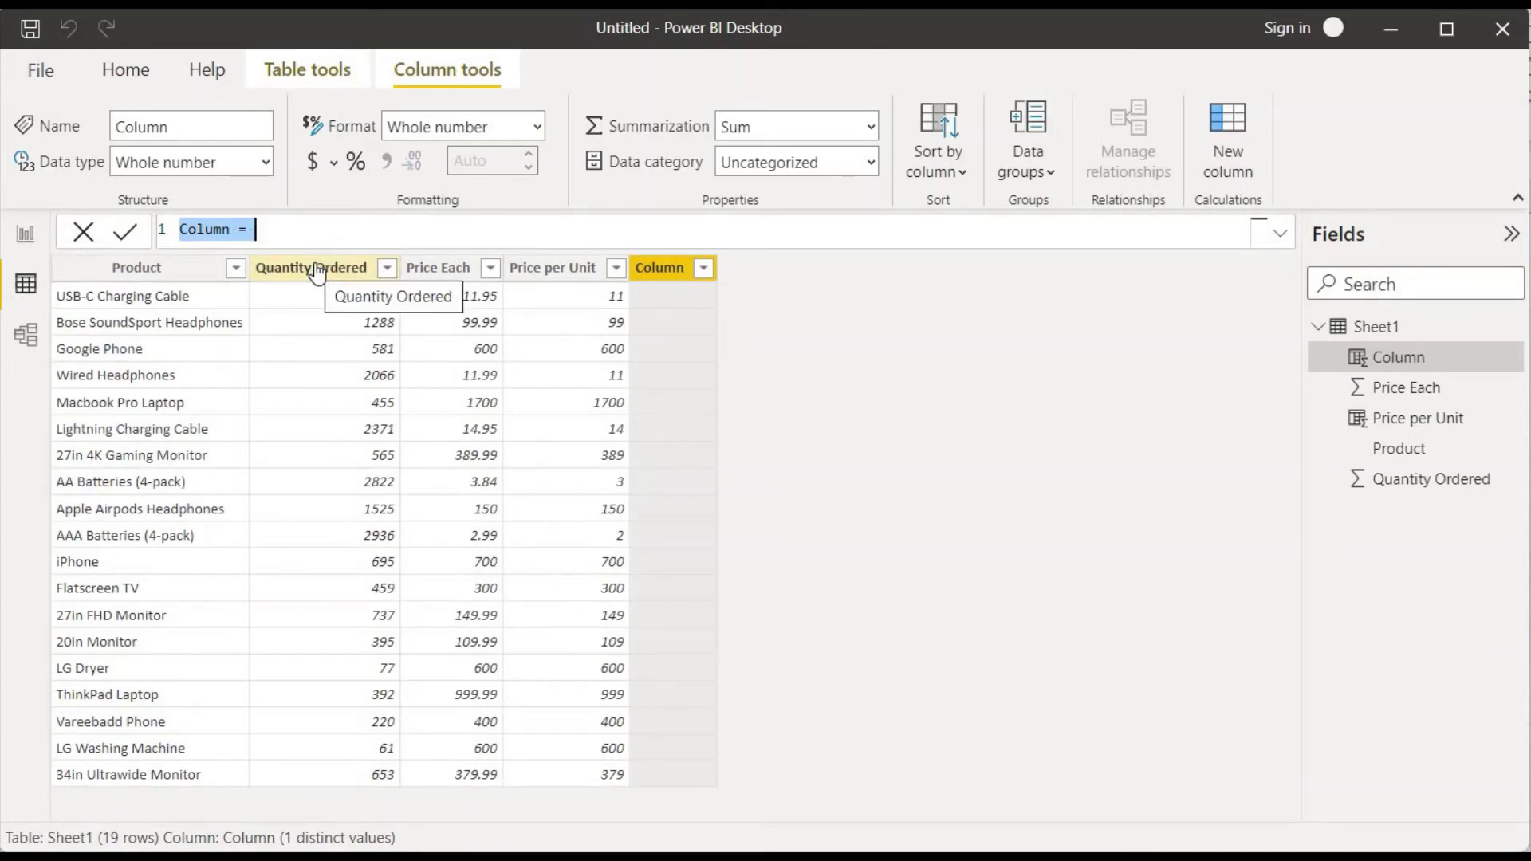
text(Pr)
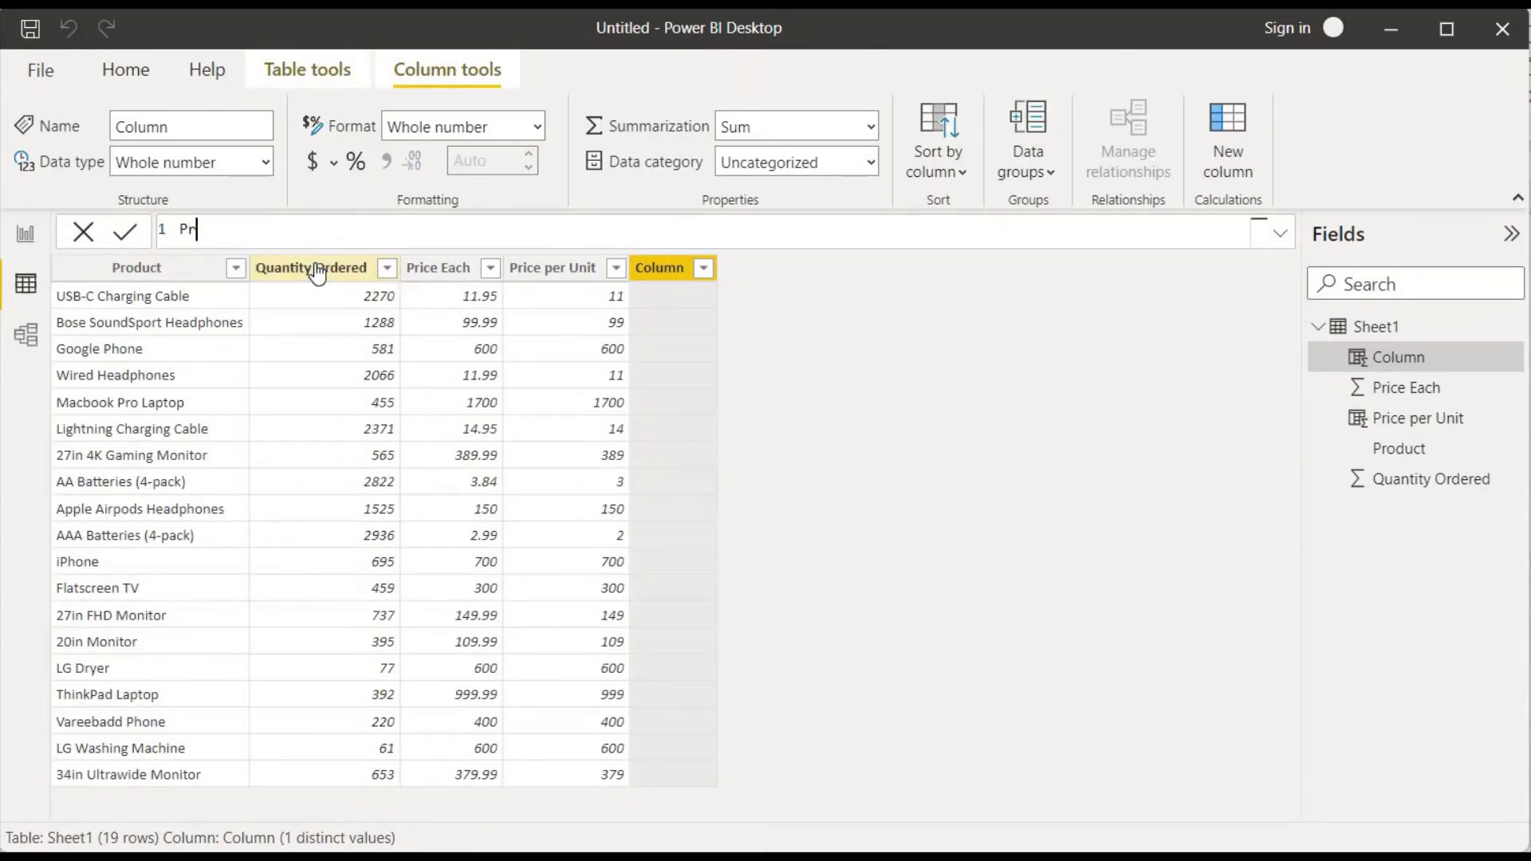
text(ice per uni)
text(t ())
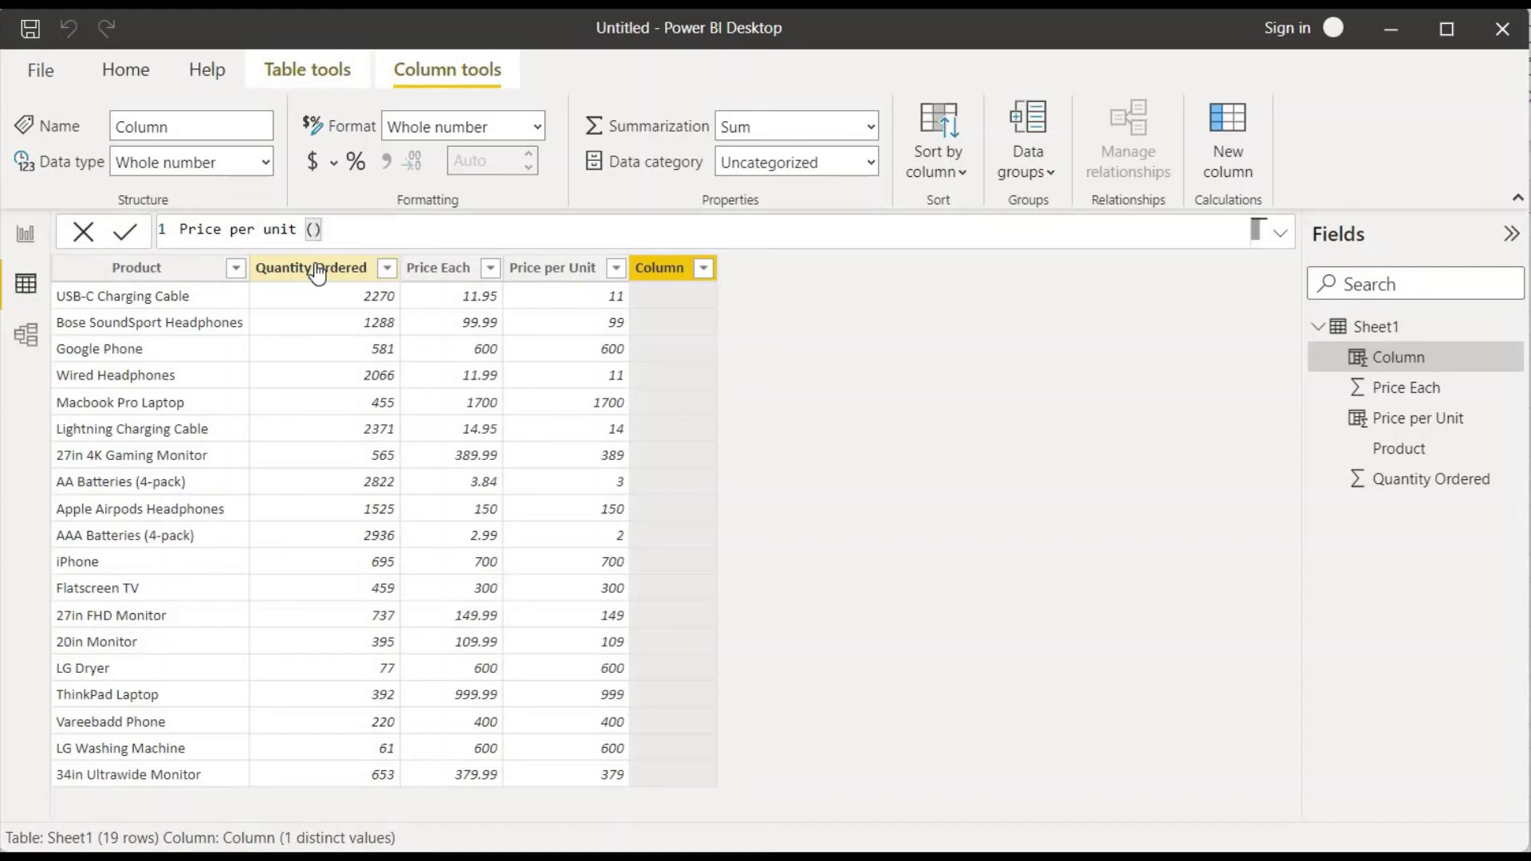
text(Roundd)
key(BackSpace)
text(Down) =)
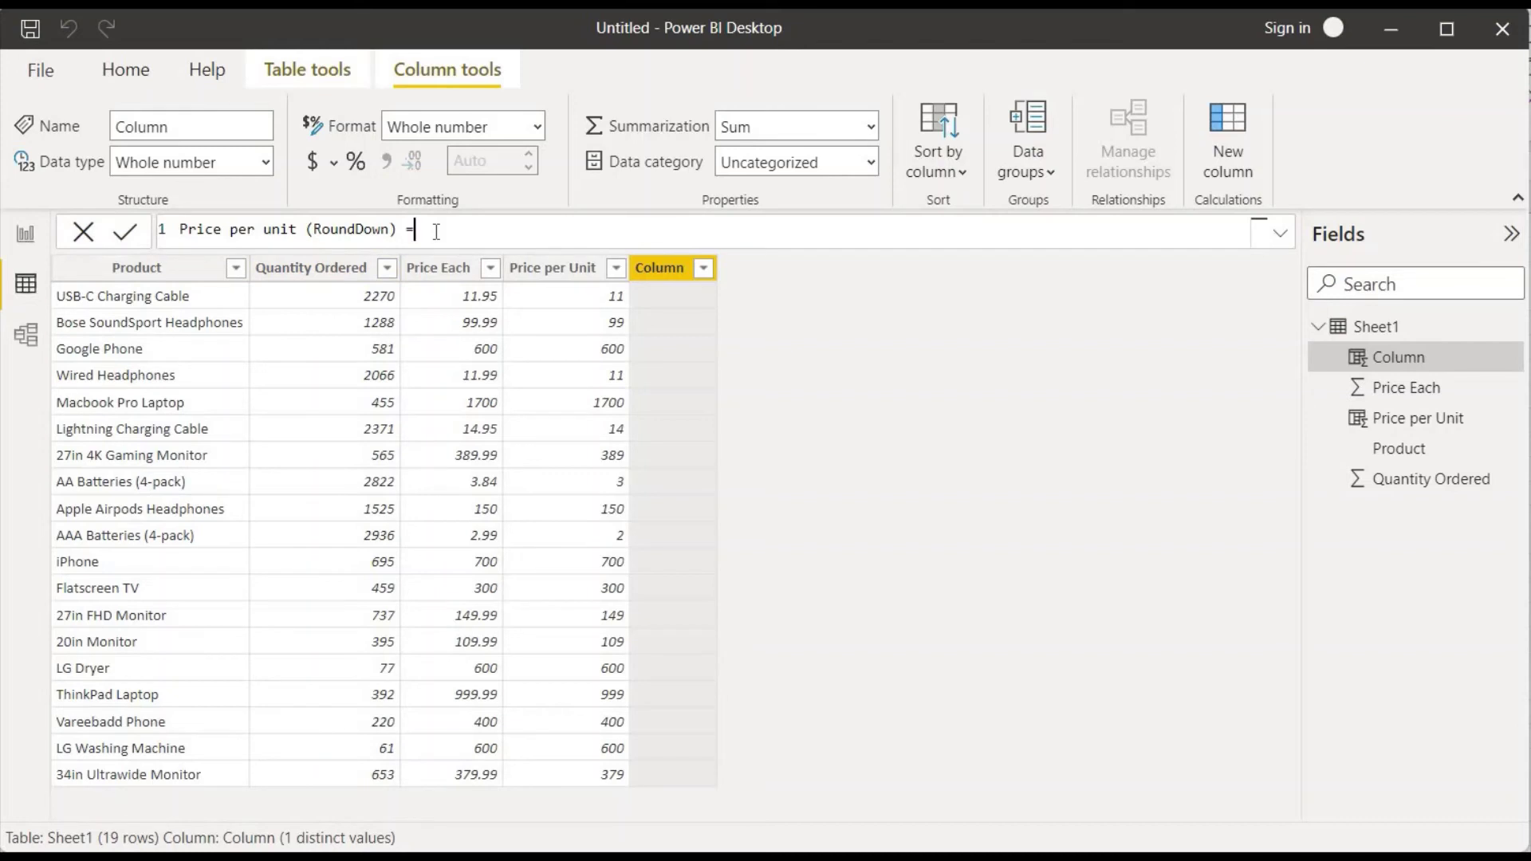
key(shift+Return)
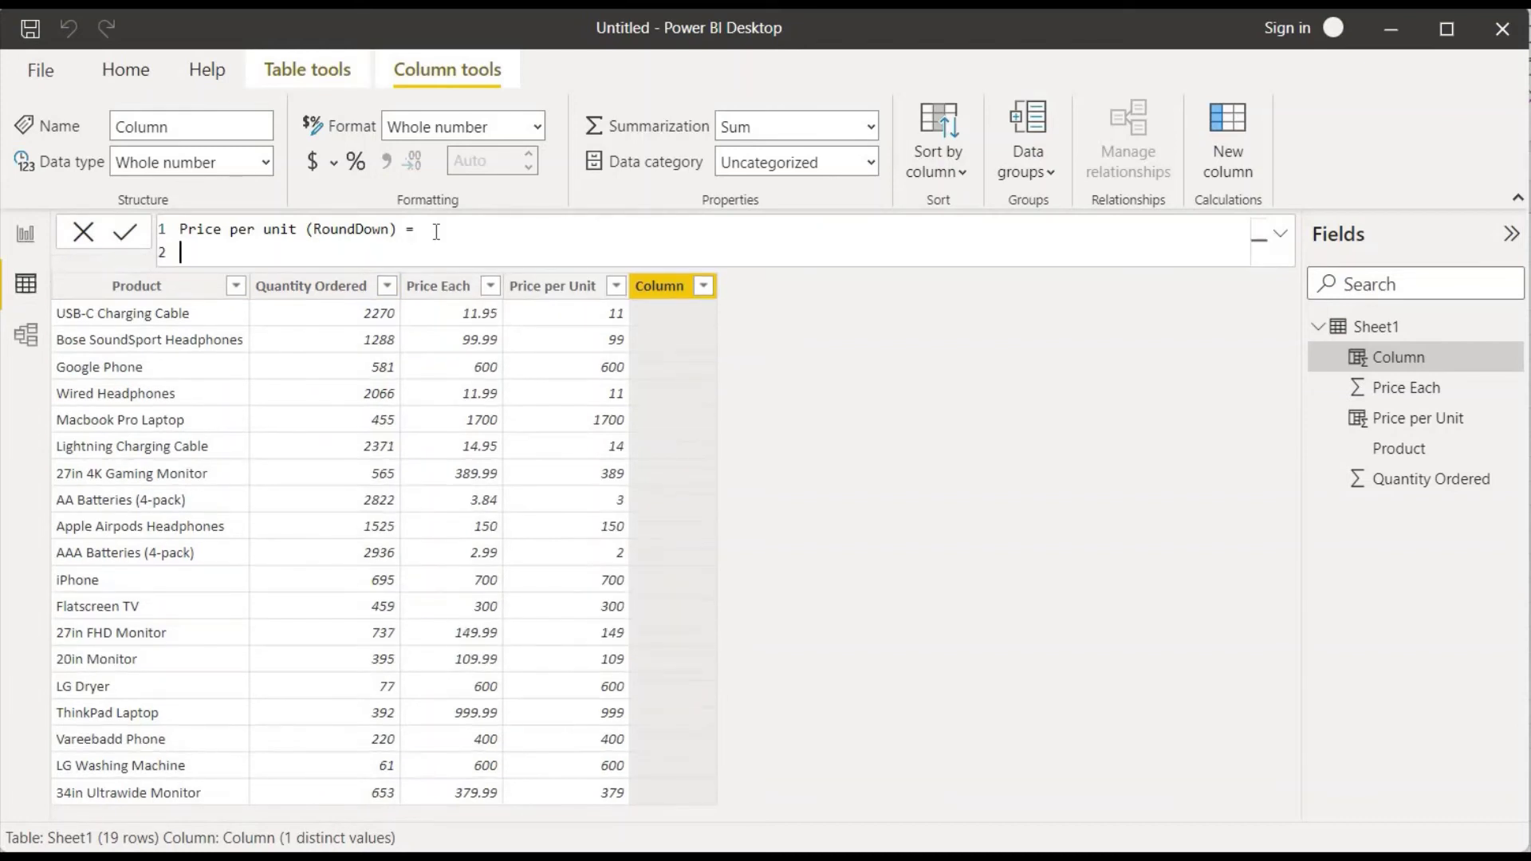
Enter its formula as ROUNDDOWN(Sheet1[Price Each],1).
text(rou)
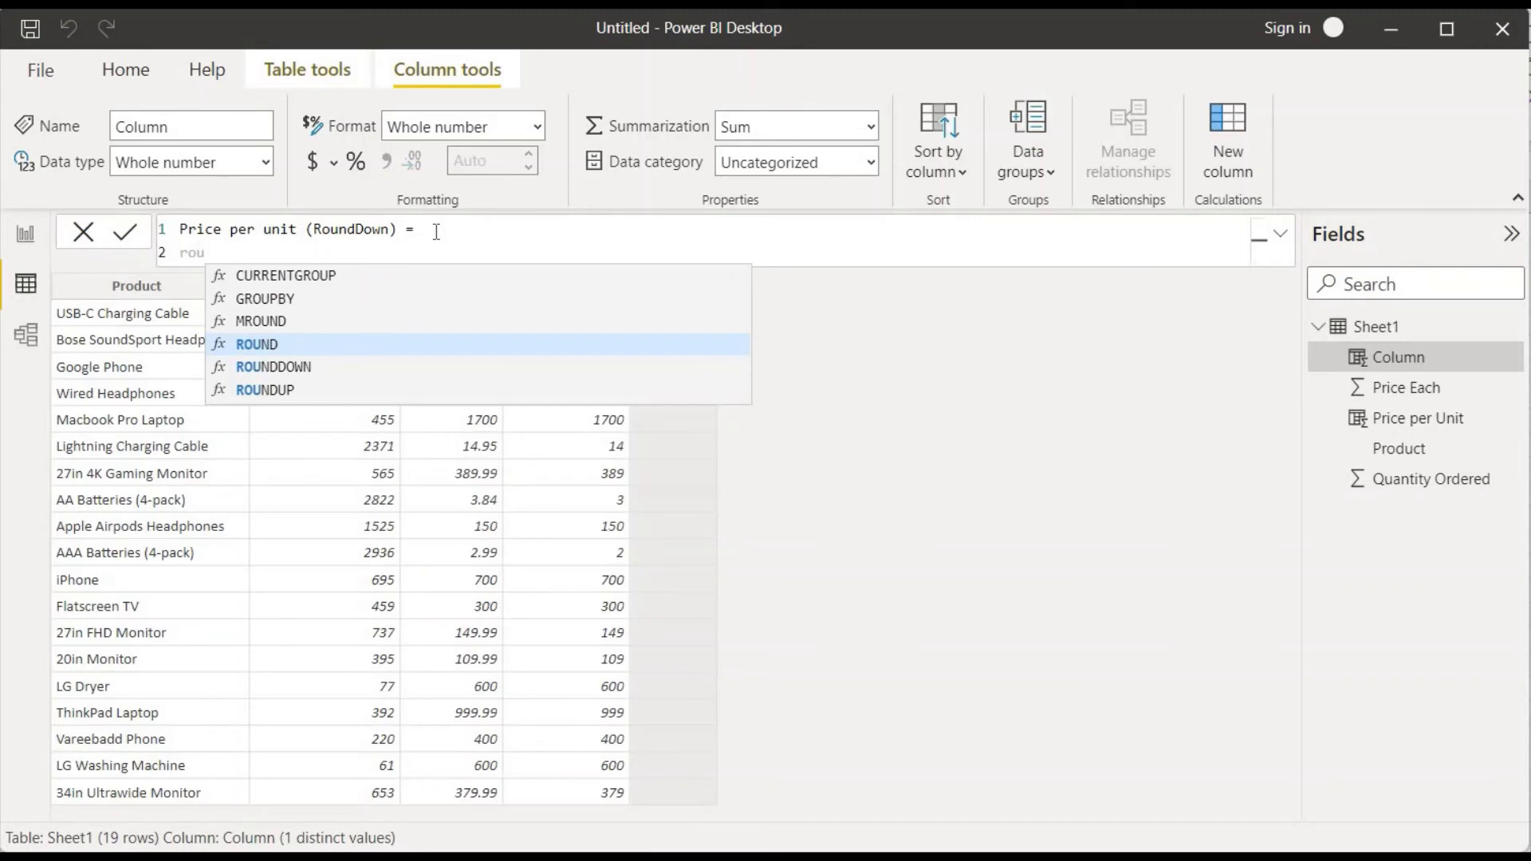
key(Down)
key(Tab)
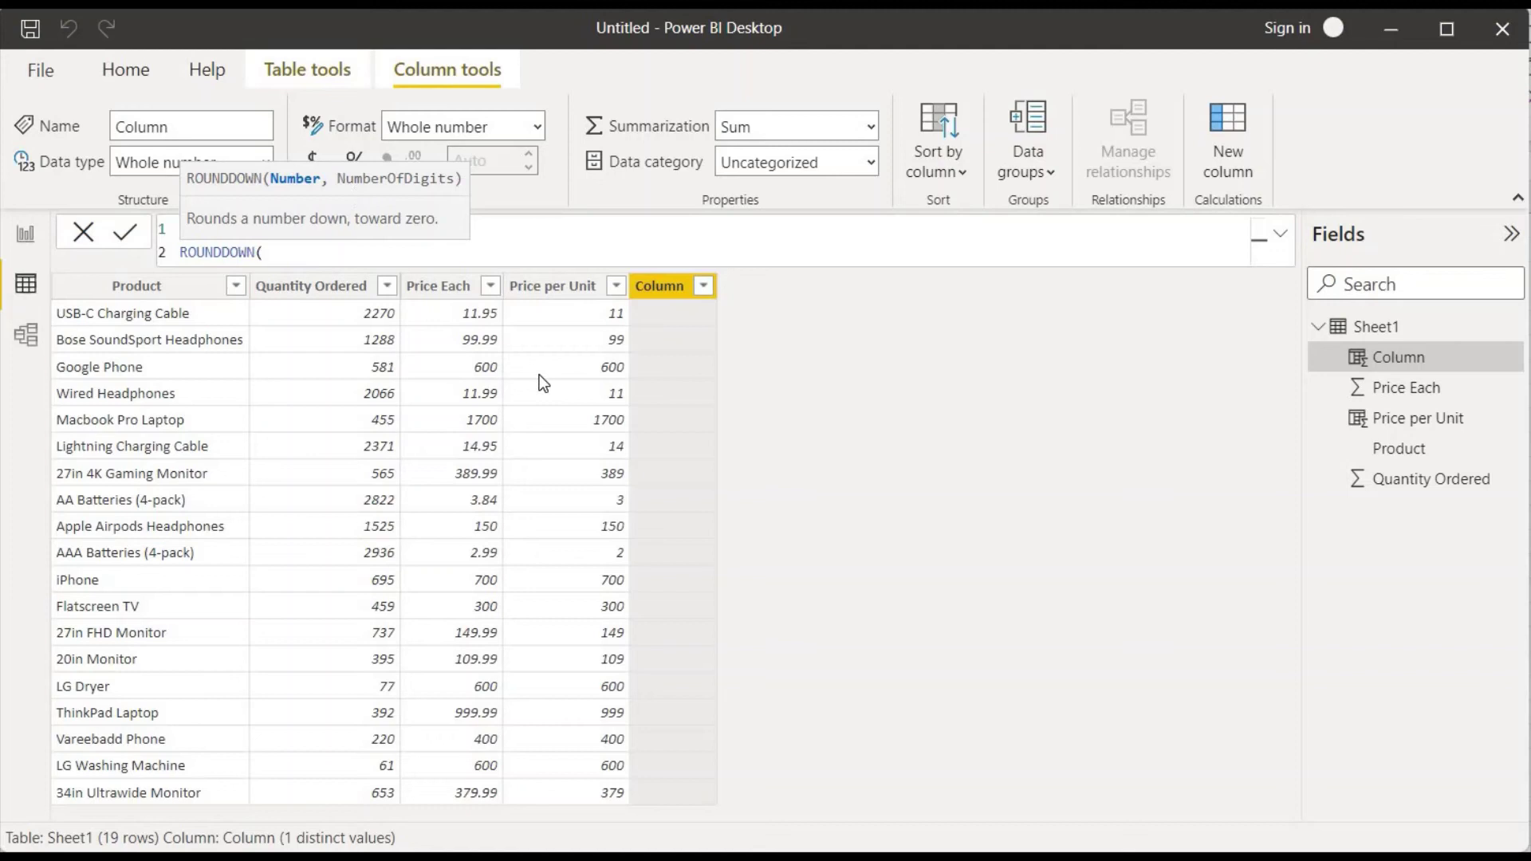
text(p)
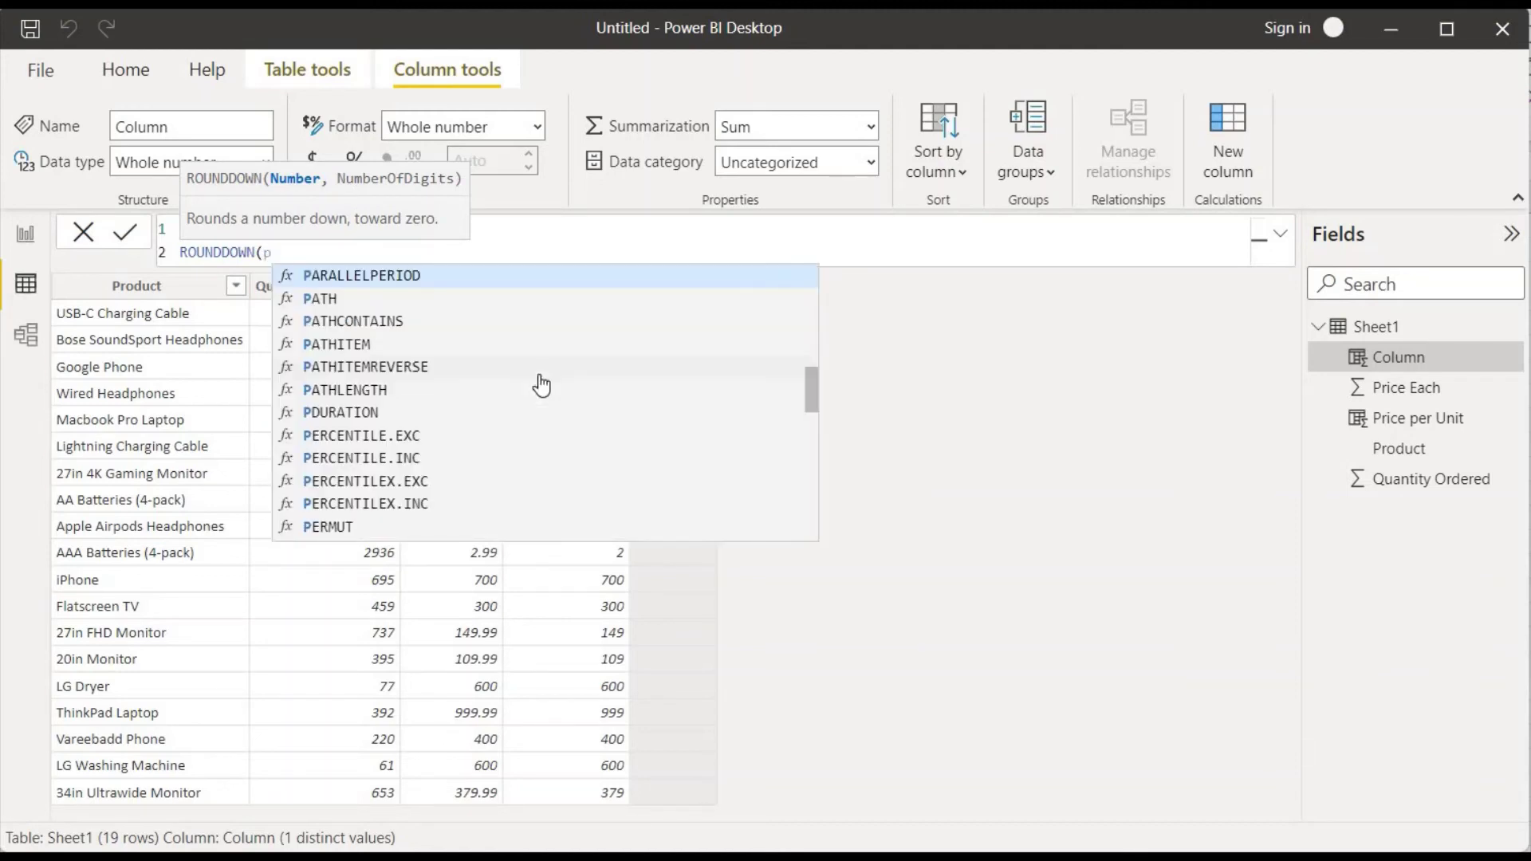
text(rice)
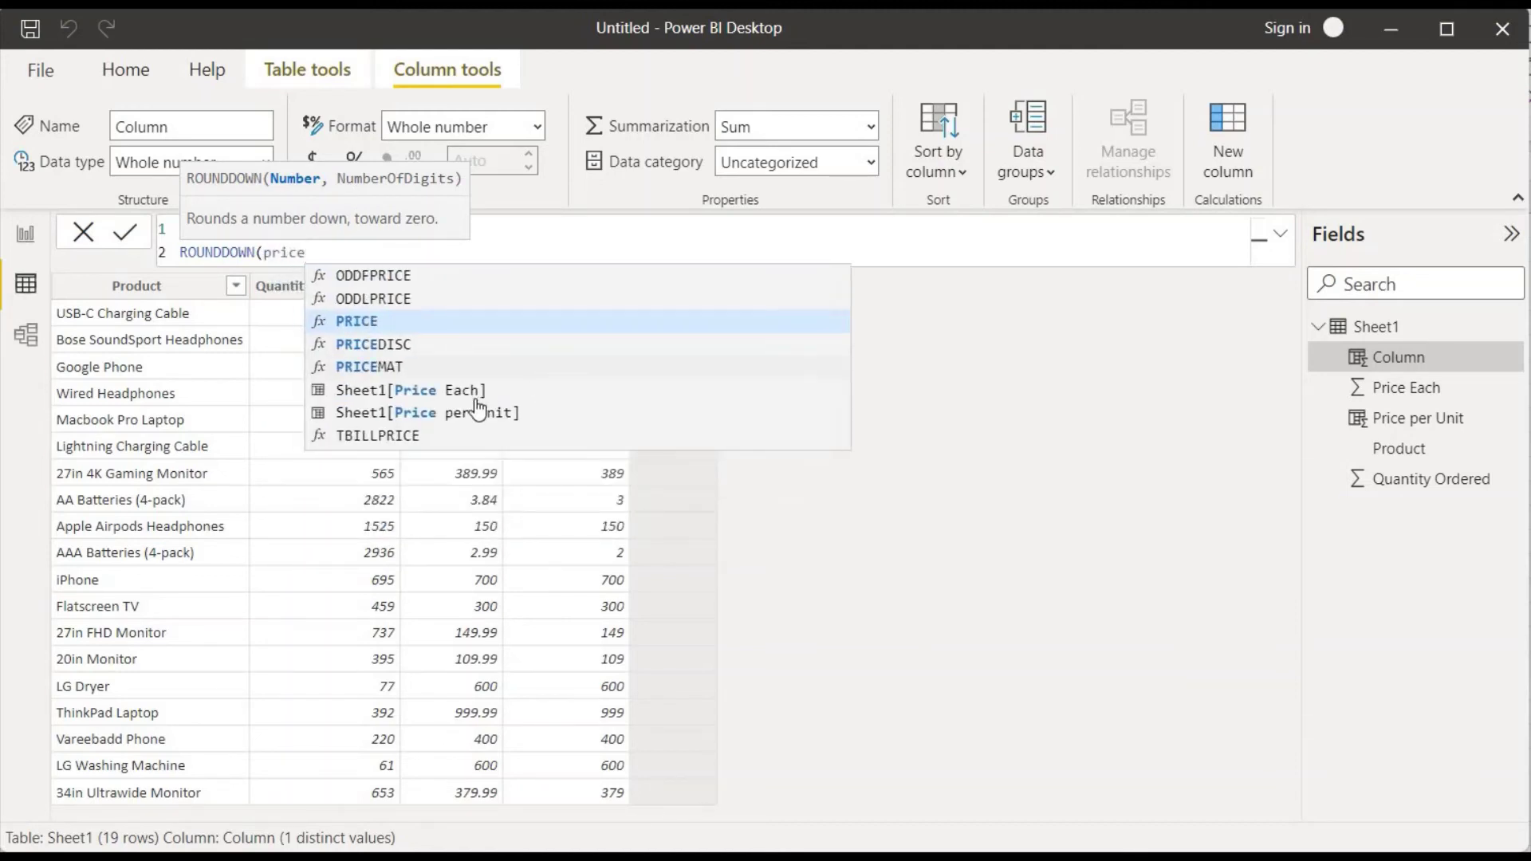
click(476, 390)
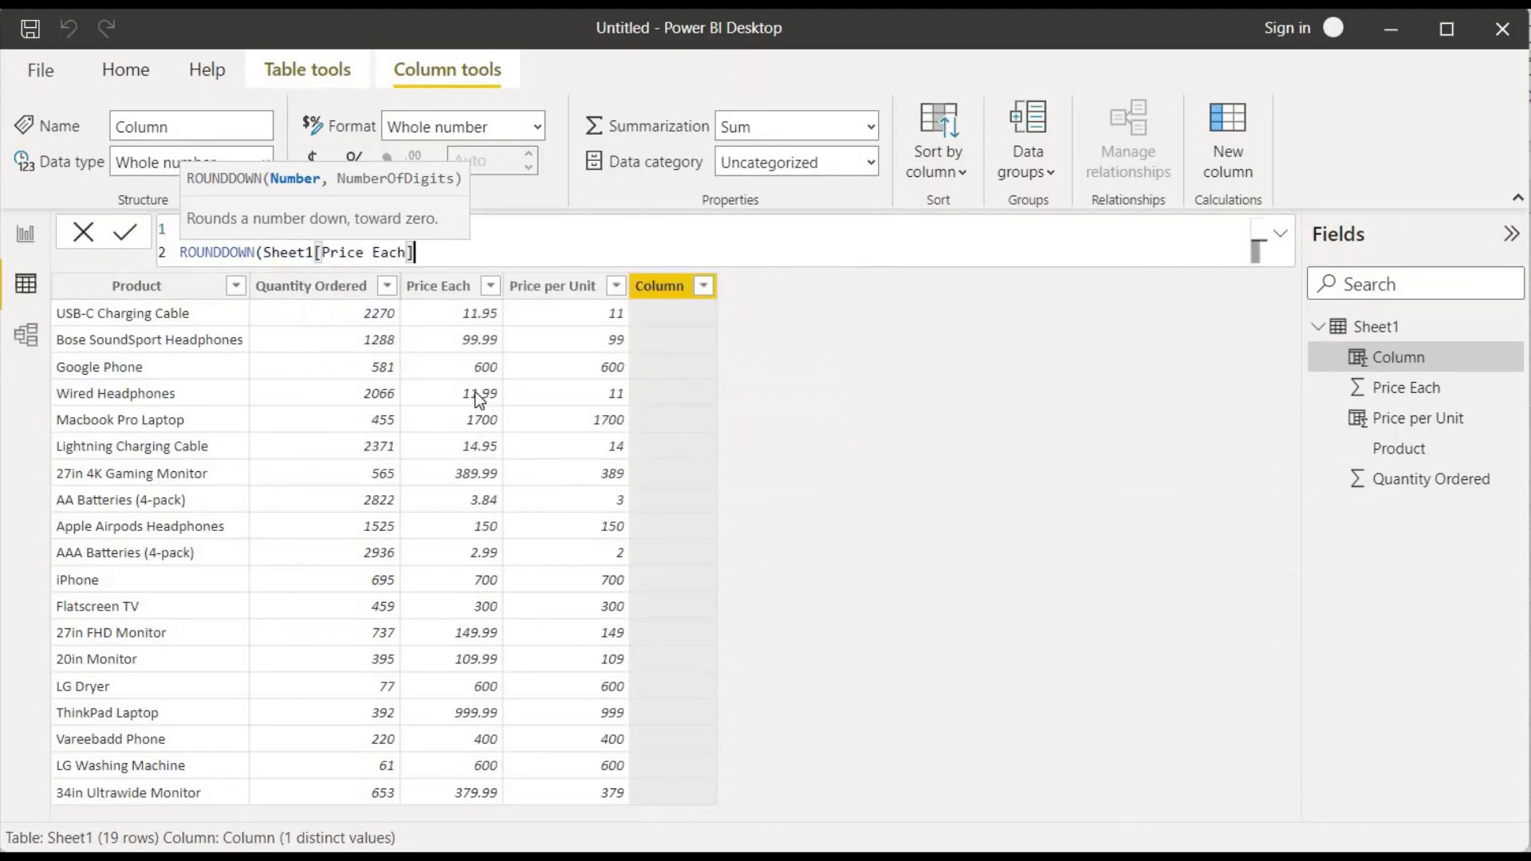
text(,)
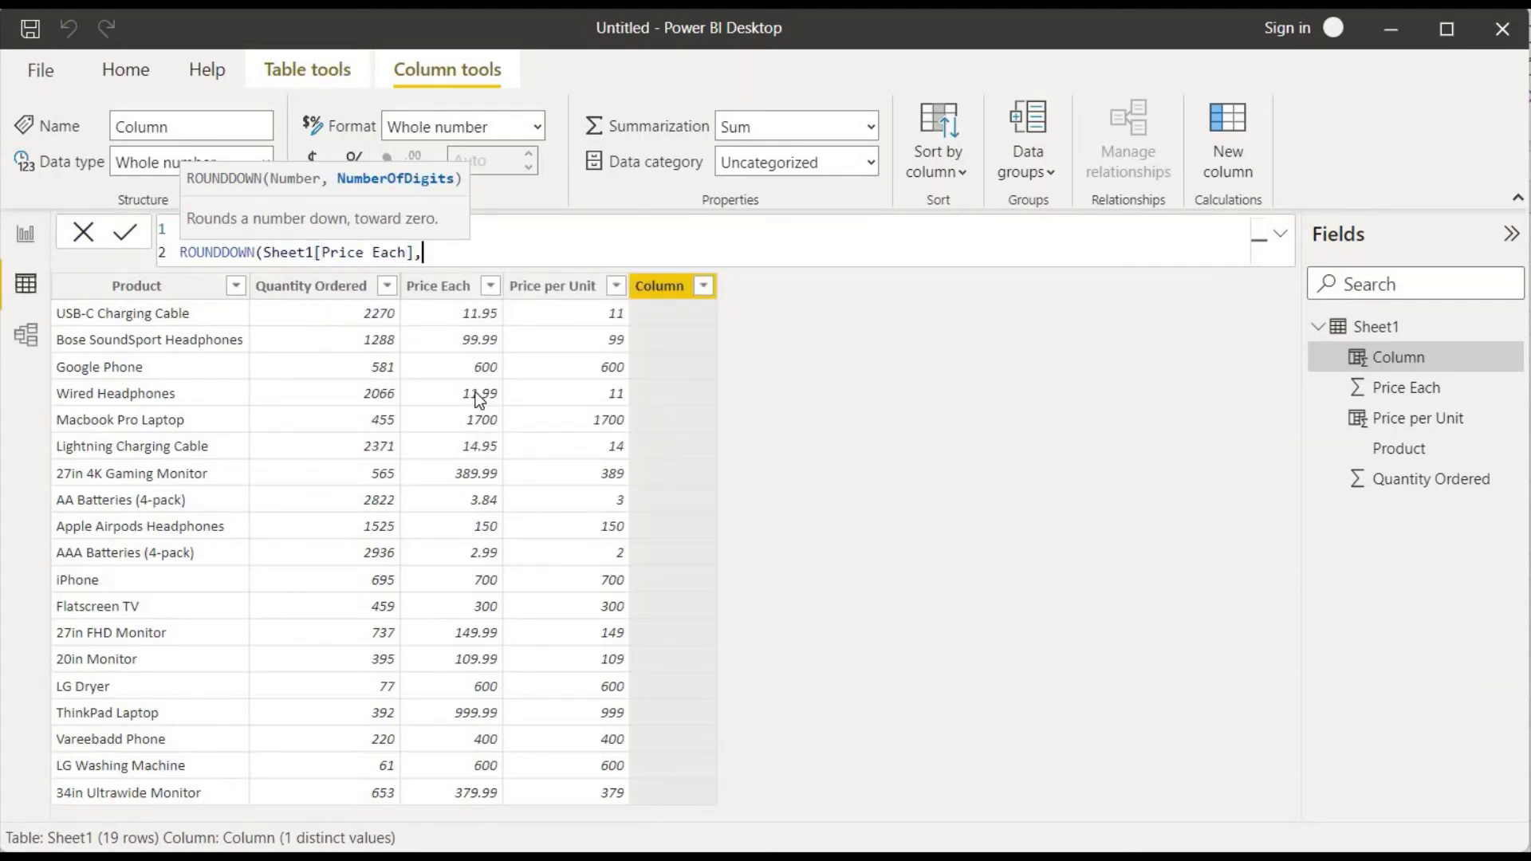
text(0)
key(BackSpace)
text(1))
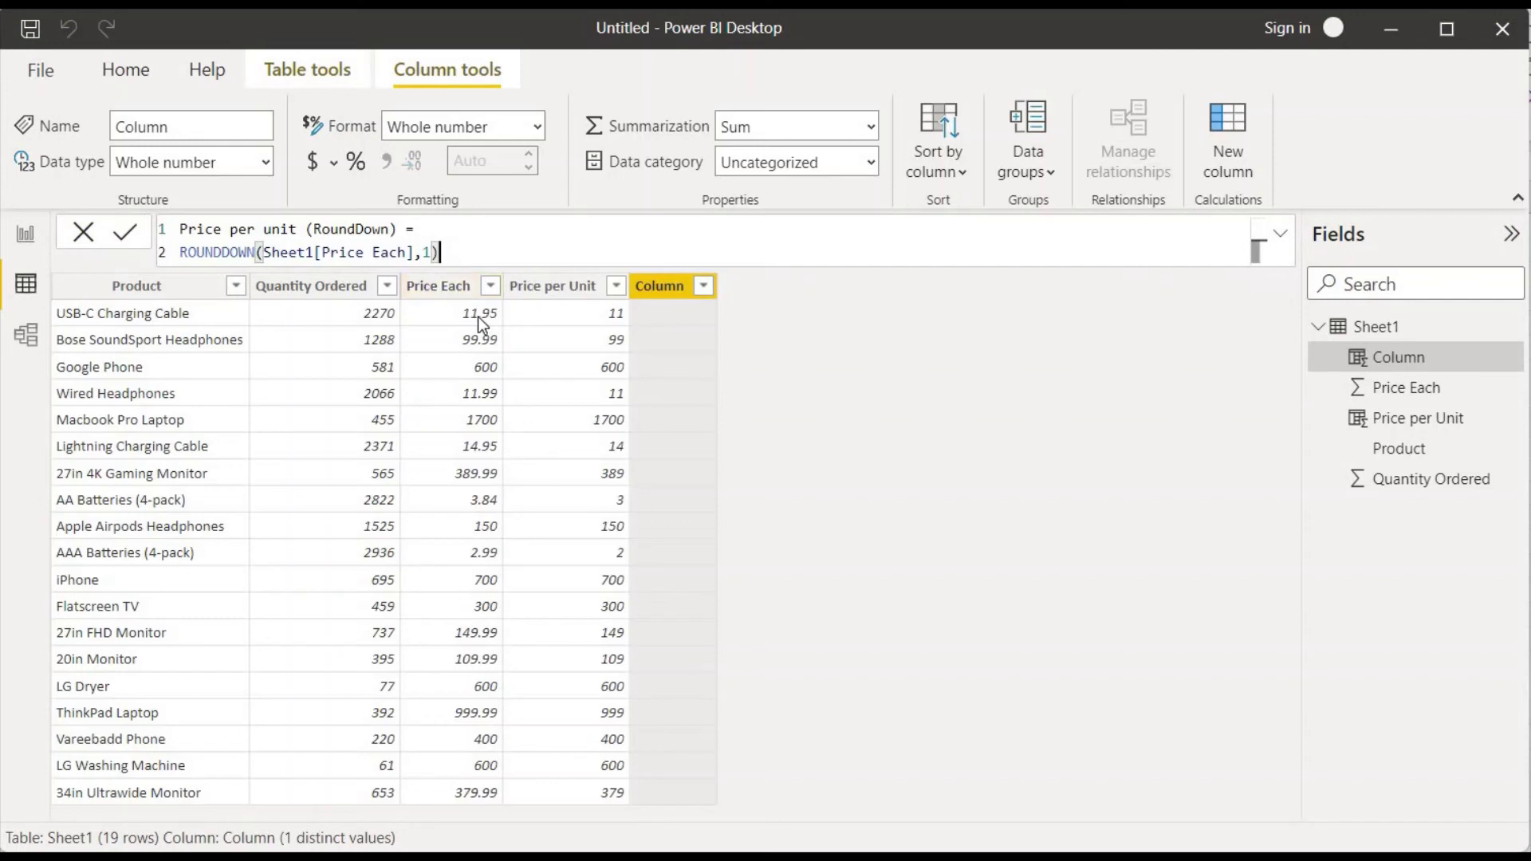
Commit the RoundDown column, try 2 digits, then set it to ROUNDDOWN(Sheet1[Price Each],0).
key(Return)
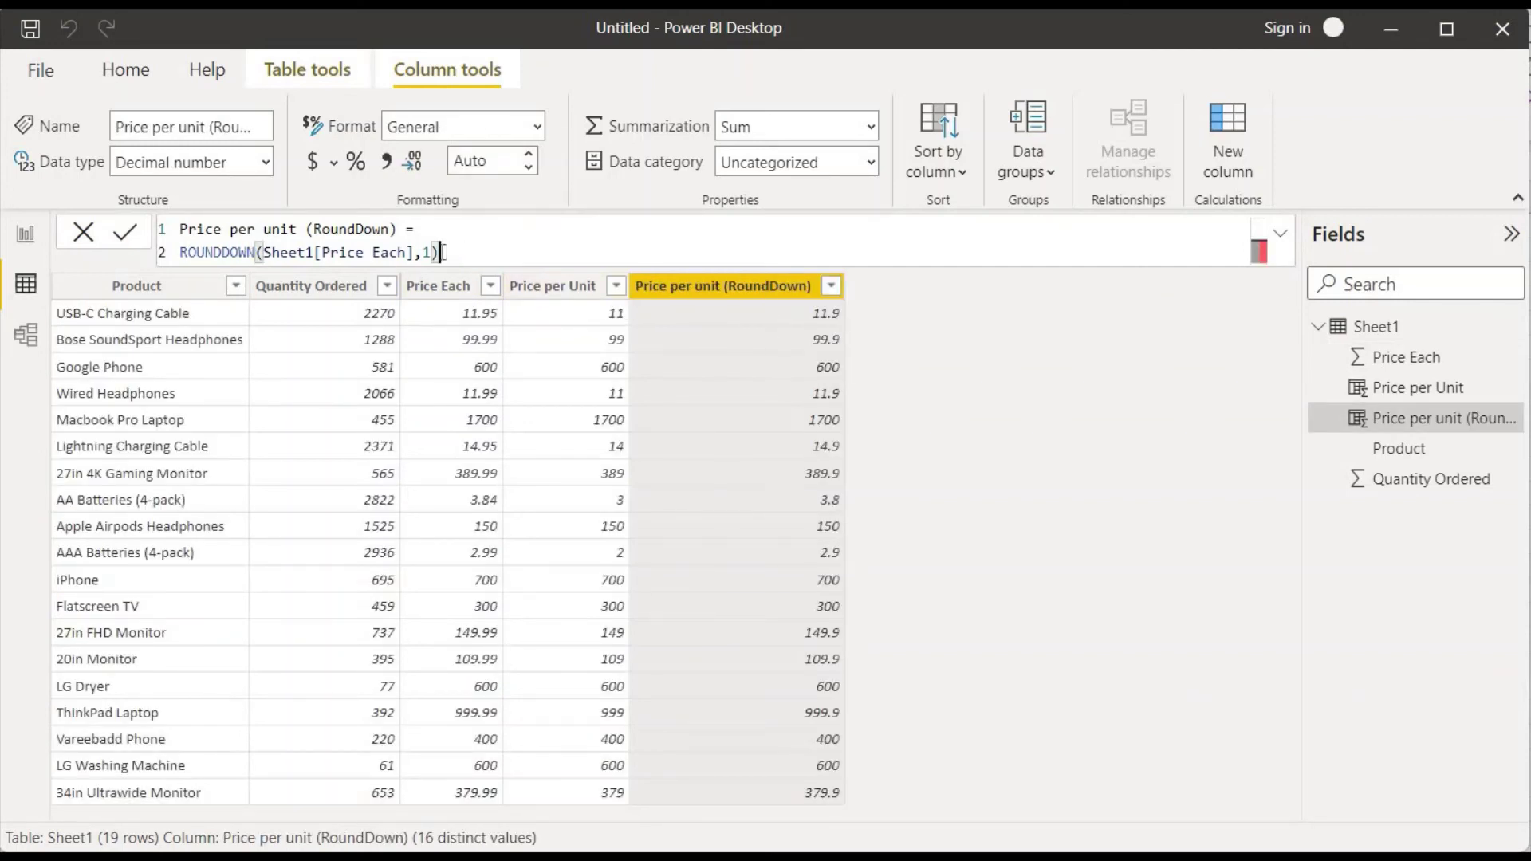
double_click(431, 252)
text(2)
key(Return)
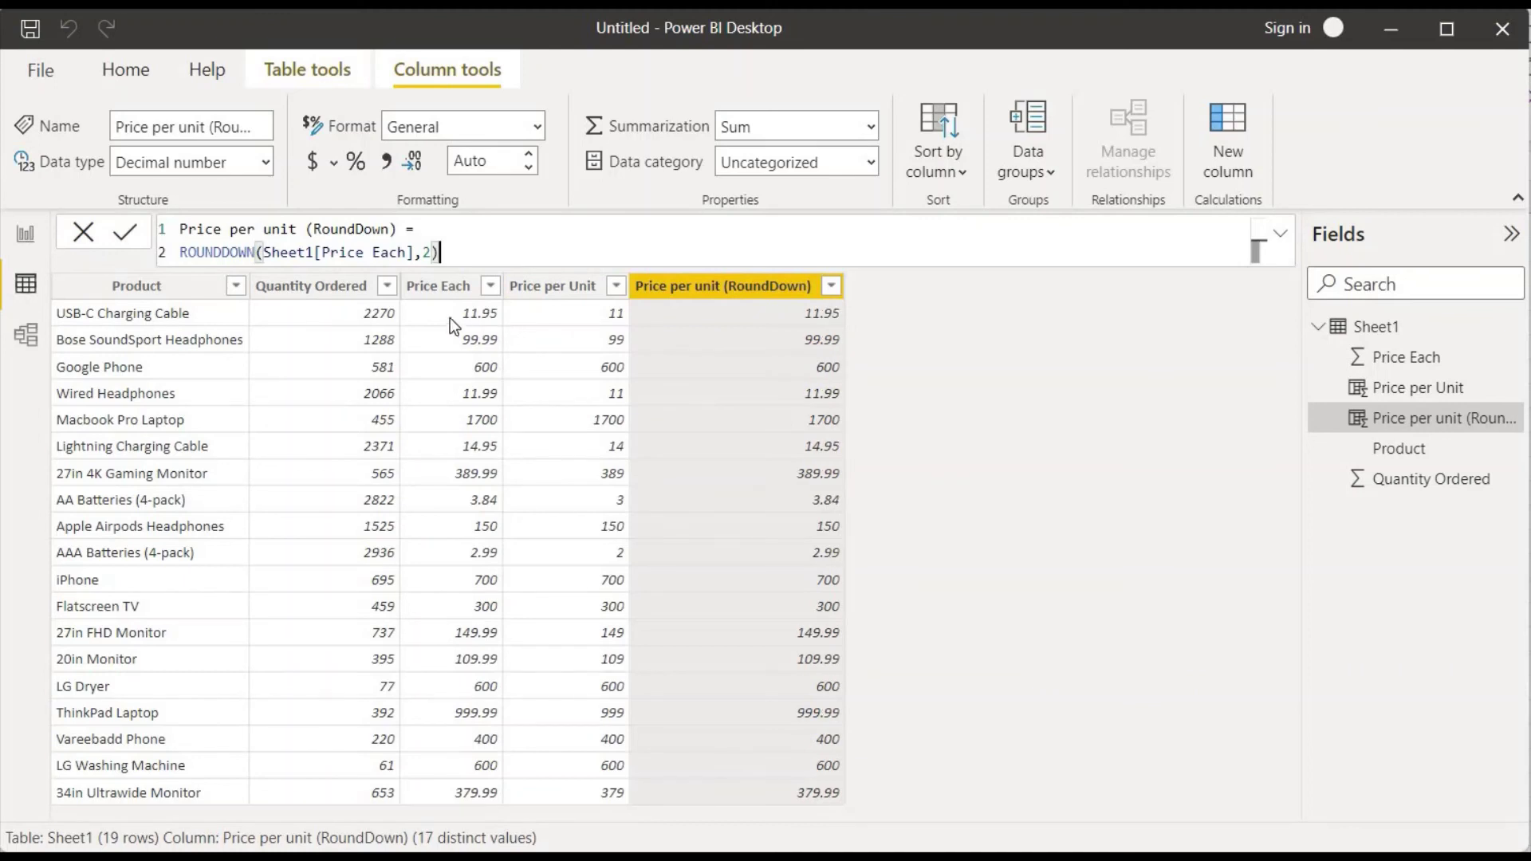
double_click(428, 252)
text(0)
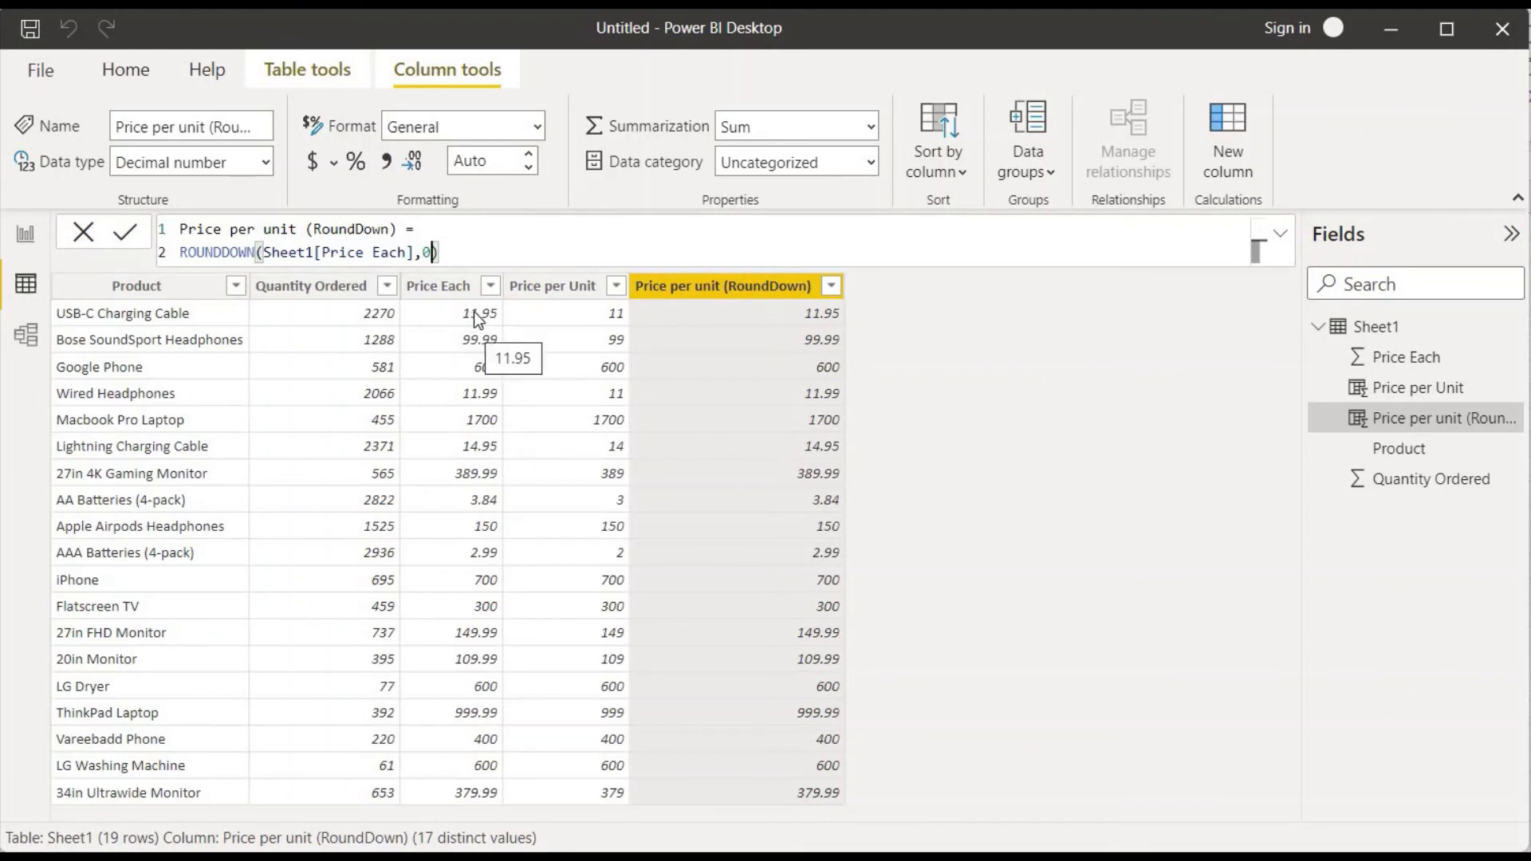
key(Return)
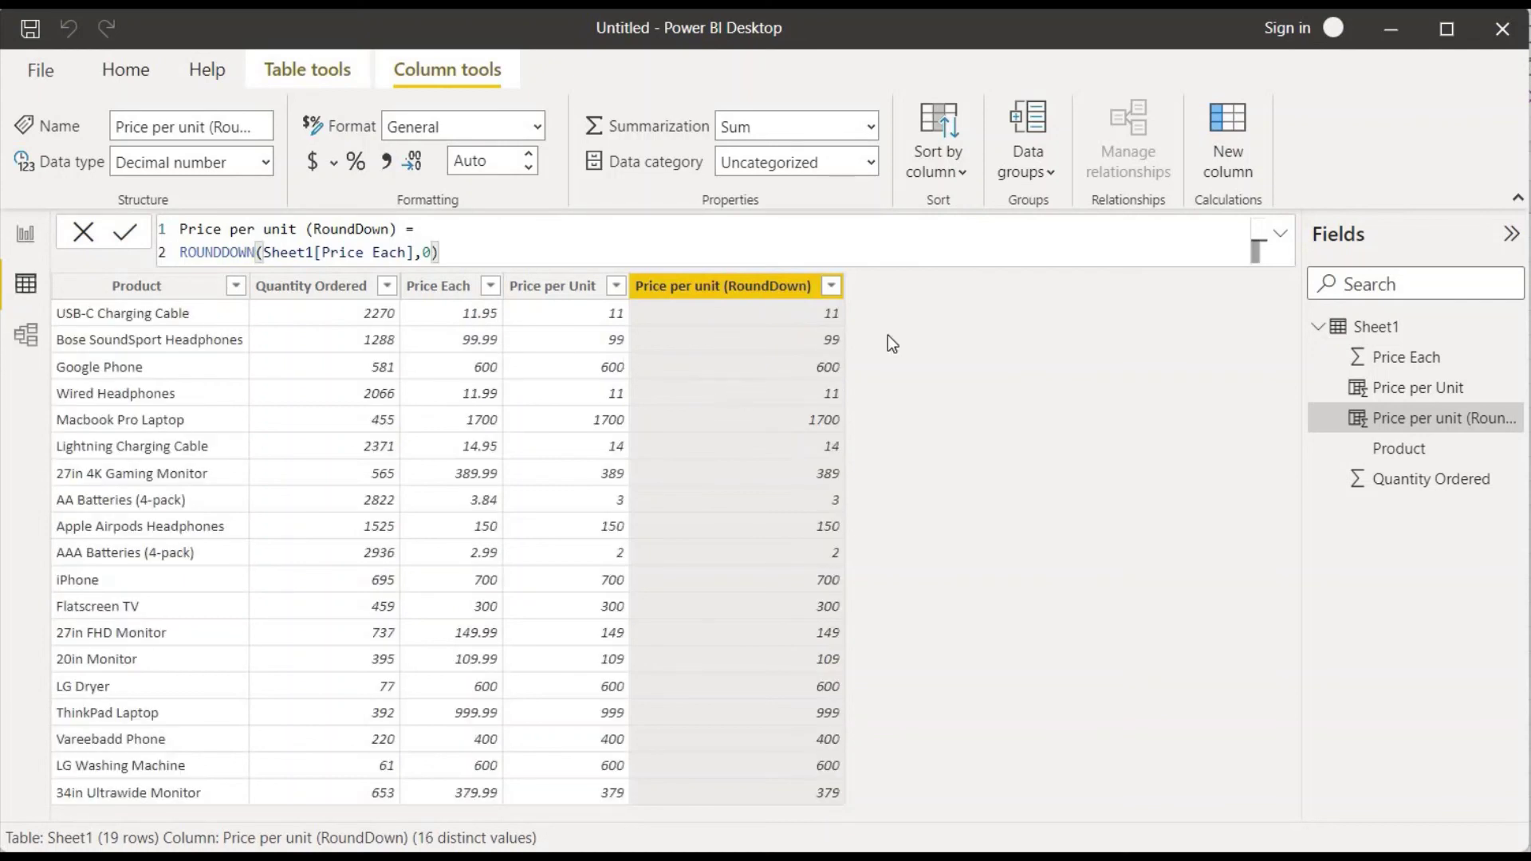